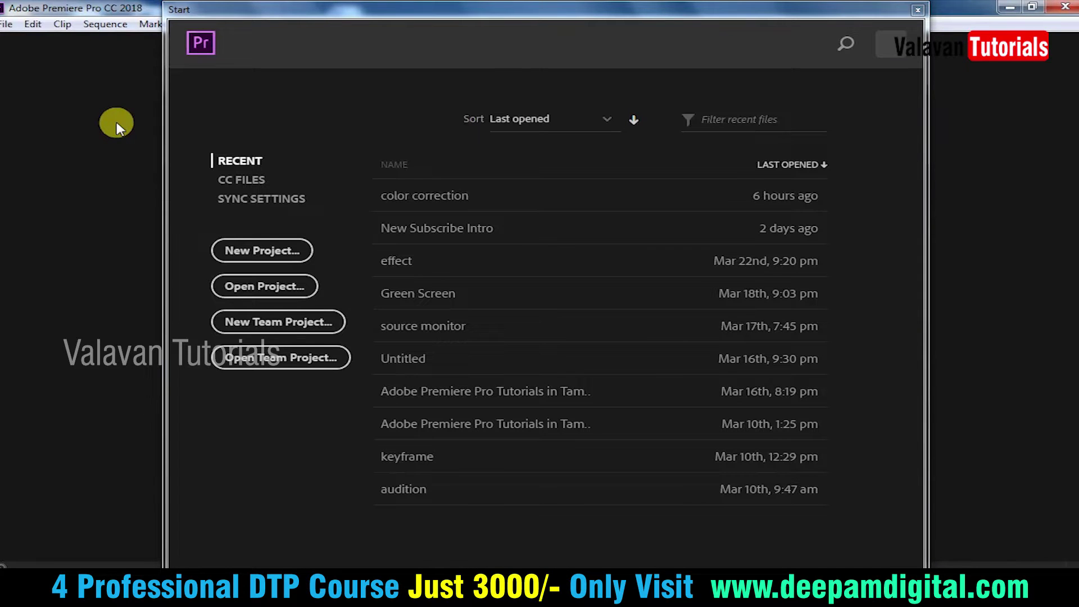
- Create the project 'Photoshop Image Working' in D:\video editing template\Copied_template_12
left_click(256, 249)
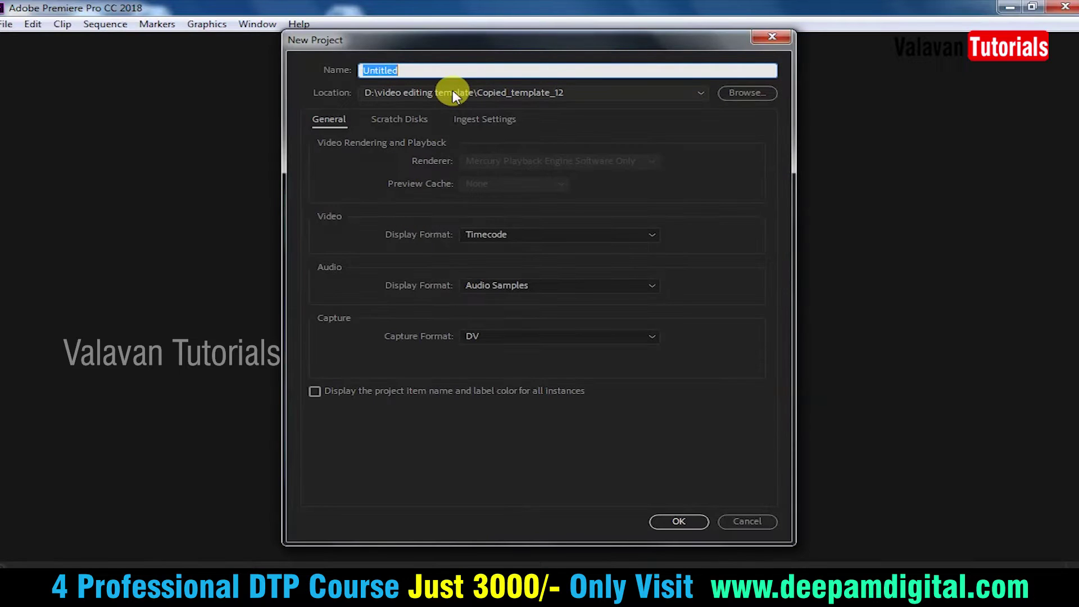
type("Photoshop Image Working")
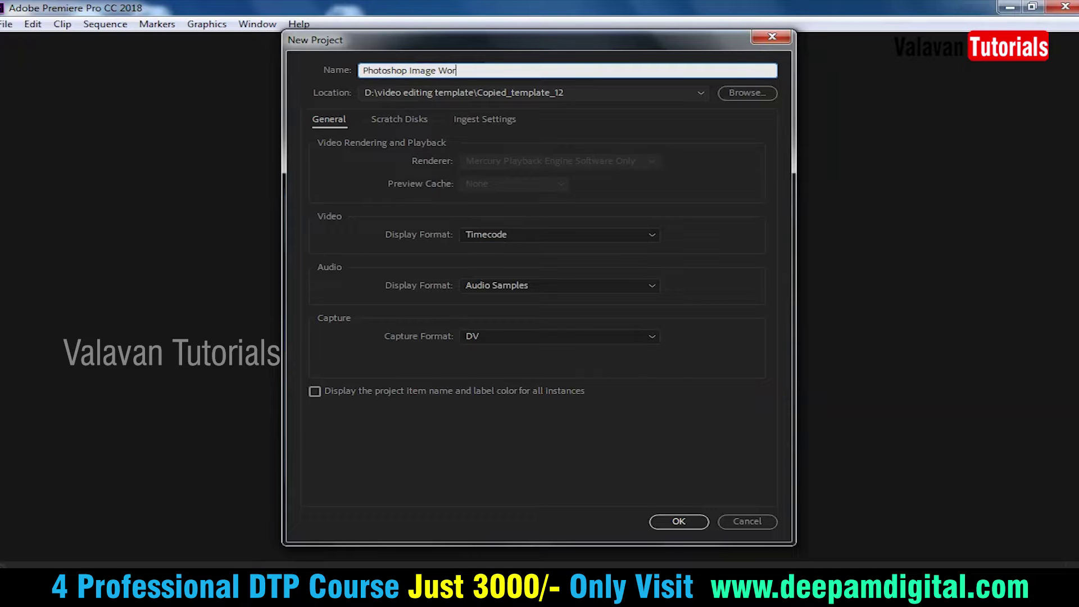
left_click(679, 521)
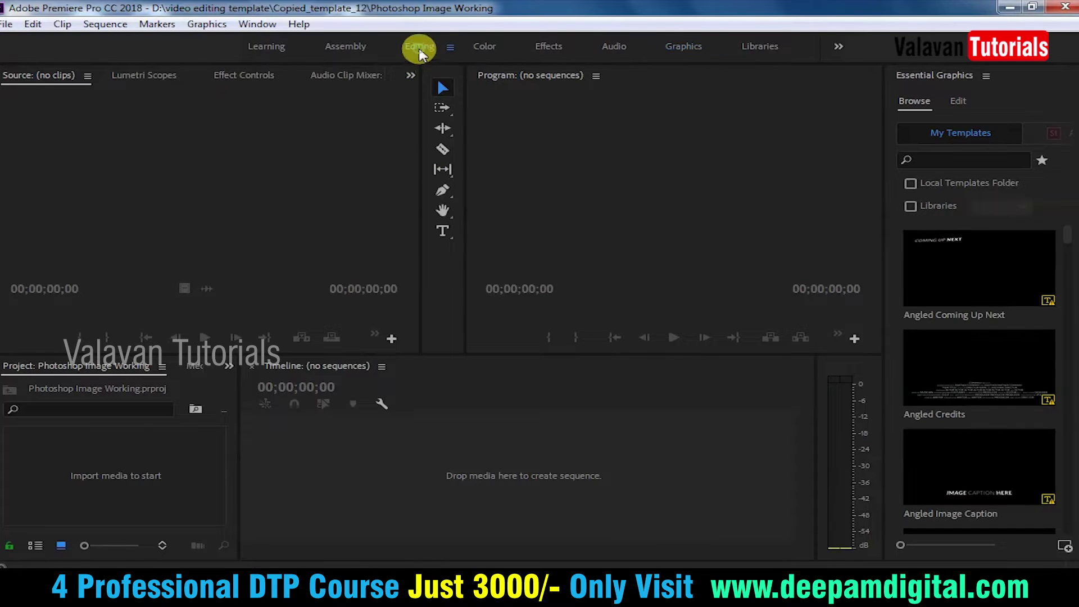
- Switch to the Editing workspace and activate the empty Project panel
left_click(419, 50)
left_click(154, 470)
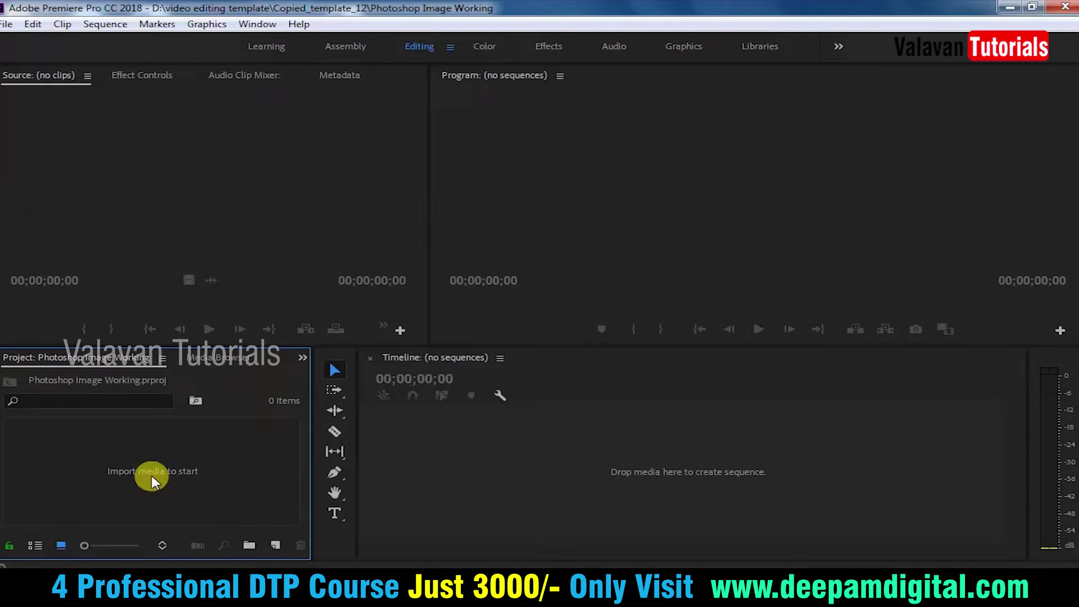
- Import from Downloads, selecting the 170609 Delhi, Jama Masjid and Agra clips
double_click(223, 458)
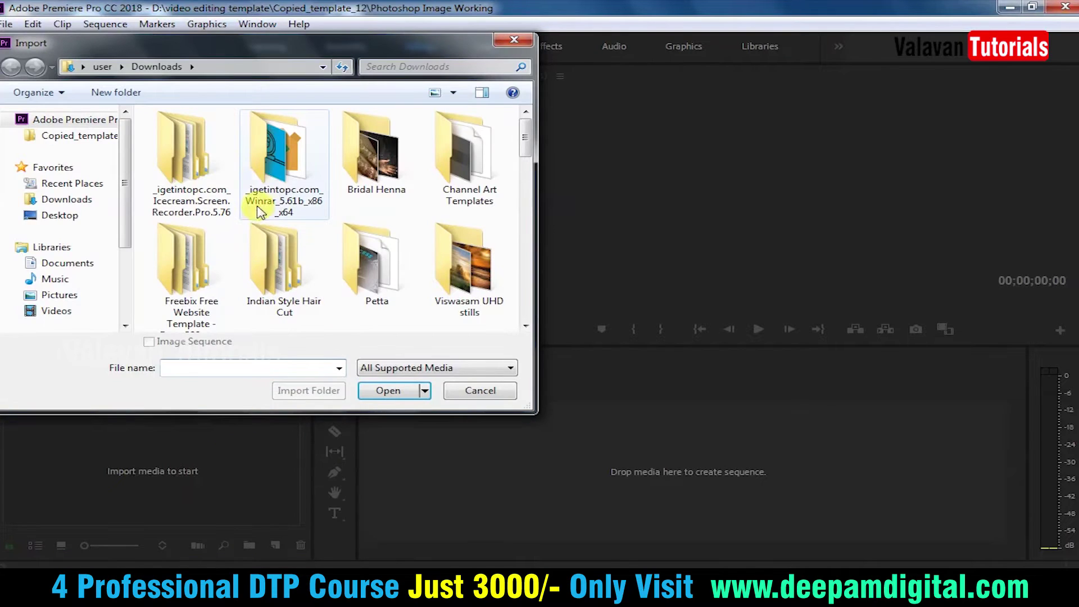
scroll(301, 264, "down", 2)
left_click(191, 281)
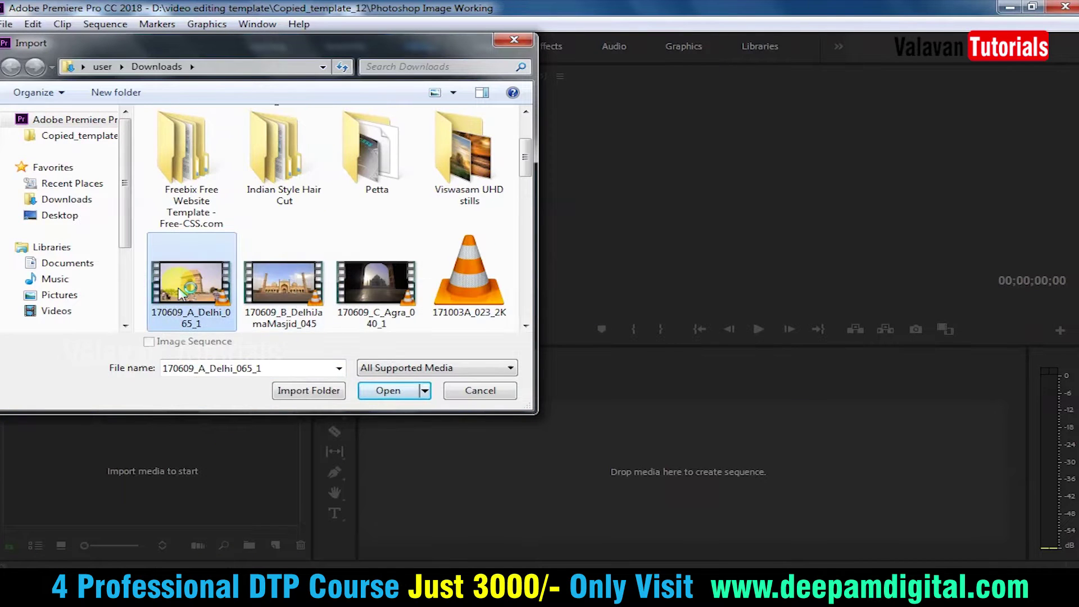
left_click(283, 281, "ctrl")
left_click(371, 296, "ctrl")
scroll(371, 295, "down", 1)
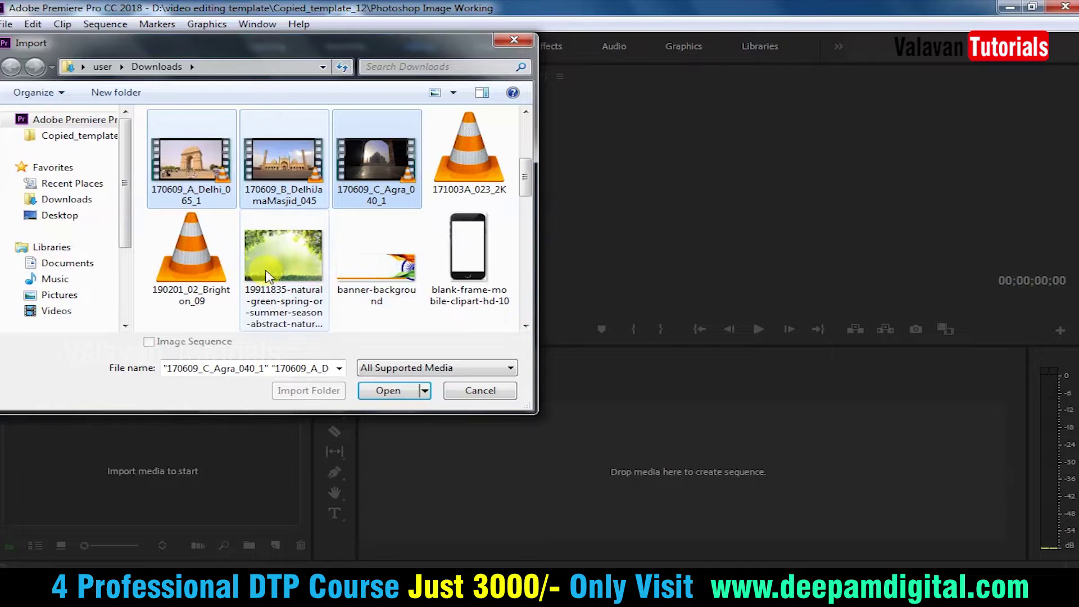
scroll(449, 289, "down", 1)
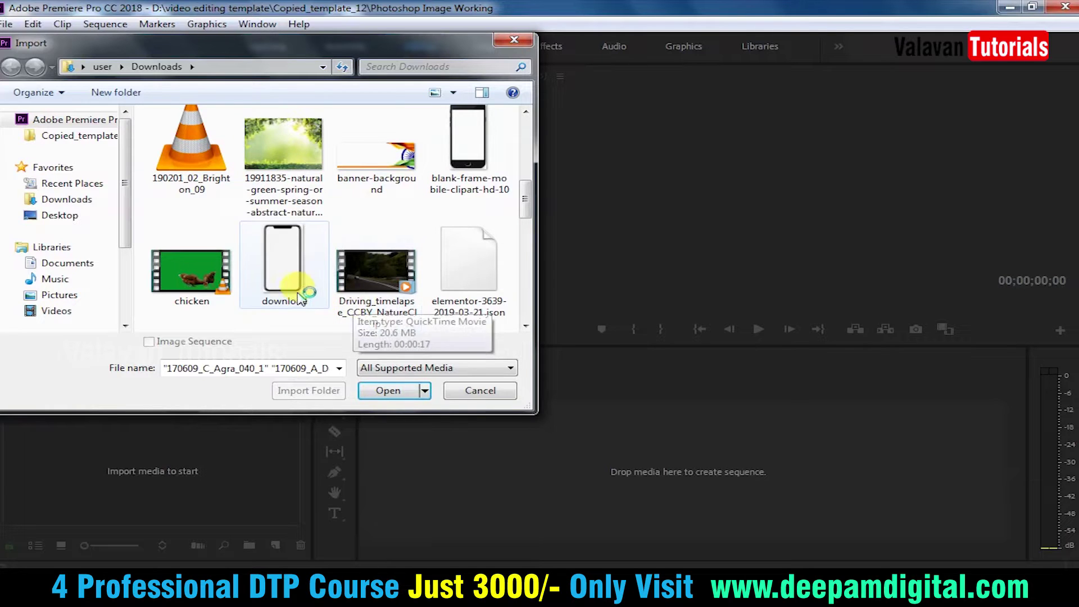
scroll(295, 266, "down", 1)
scroll(320, 289, "down", 2)
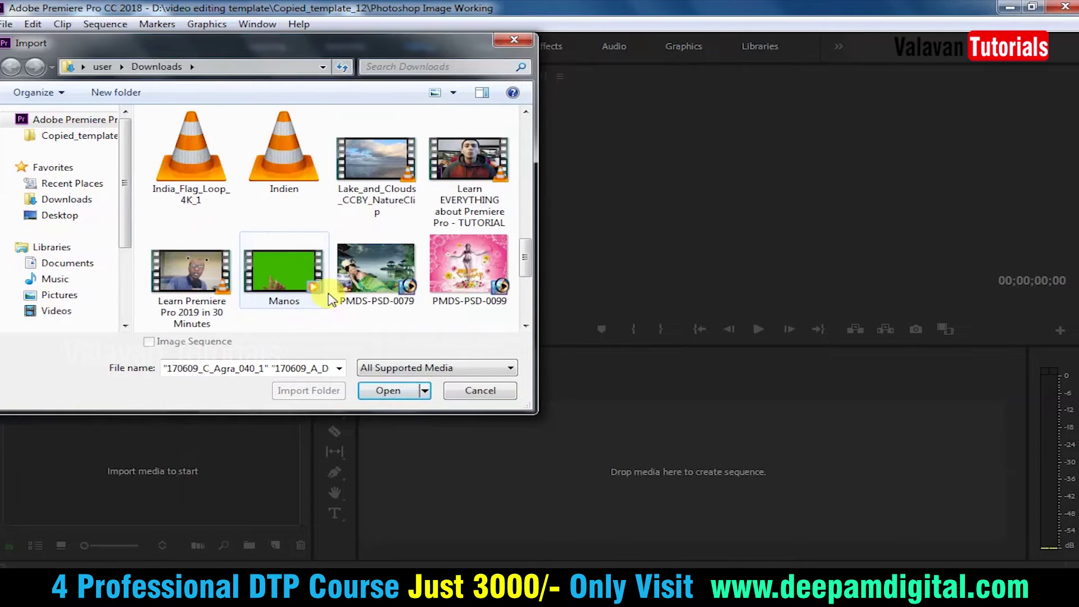
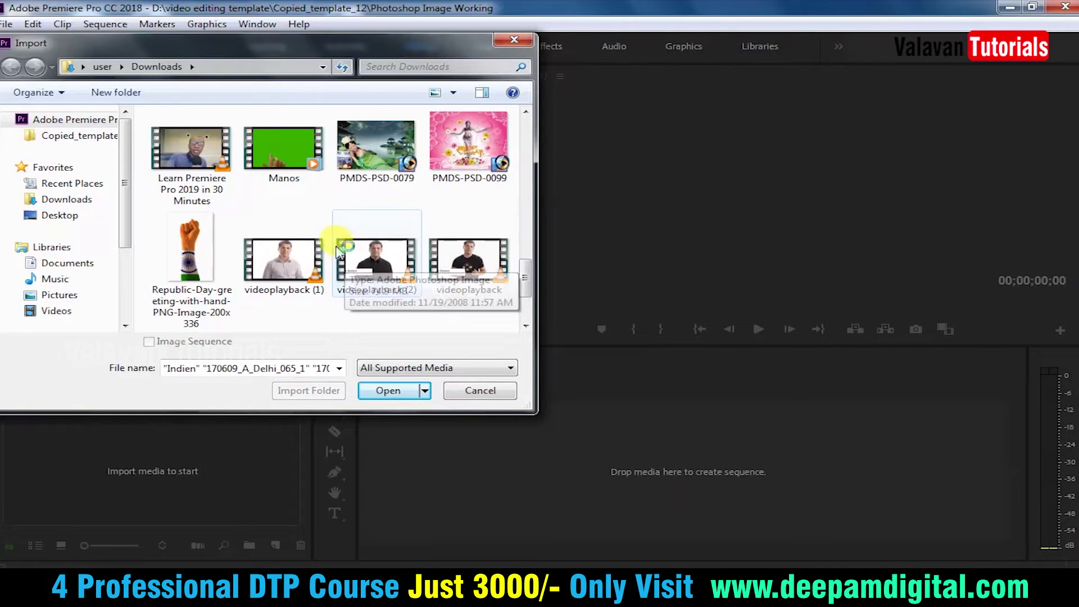
- Add the Republic Day raised-fist PNG to the selected Delhi, Agra and flag clips and import them
left_click(197, 275)
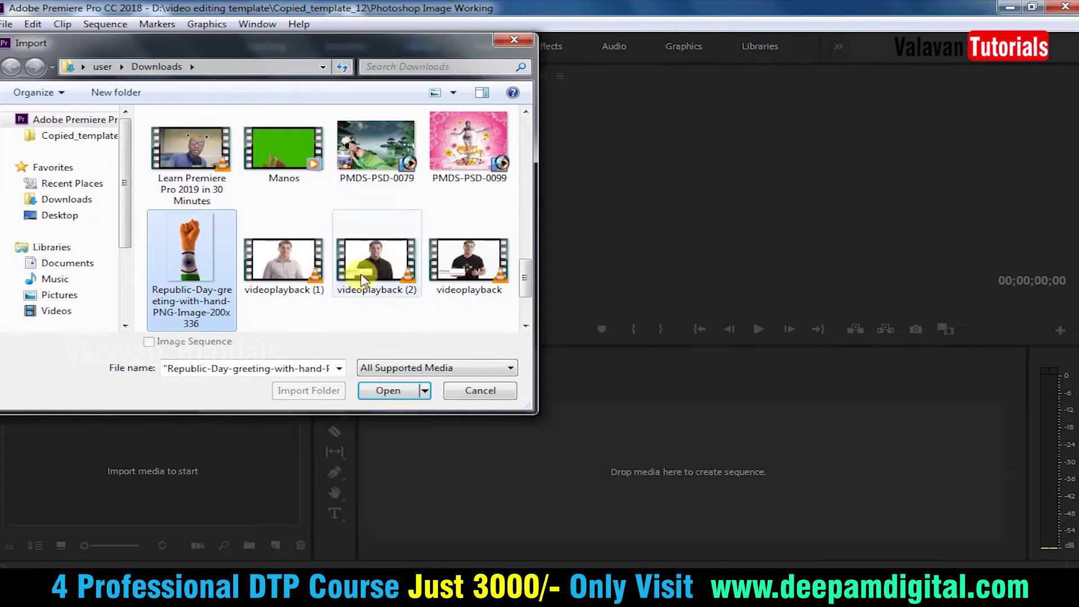
scroll(373, 253, "down", 1)
left_click(414, 391)
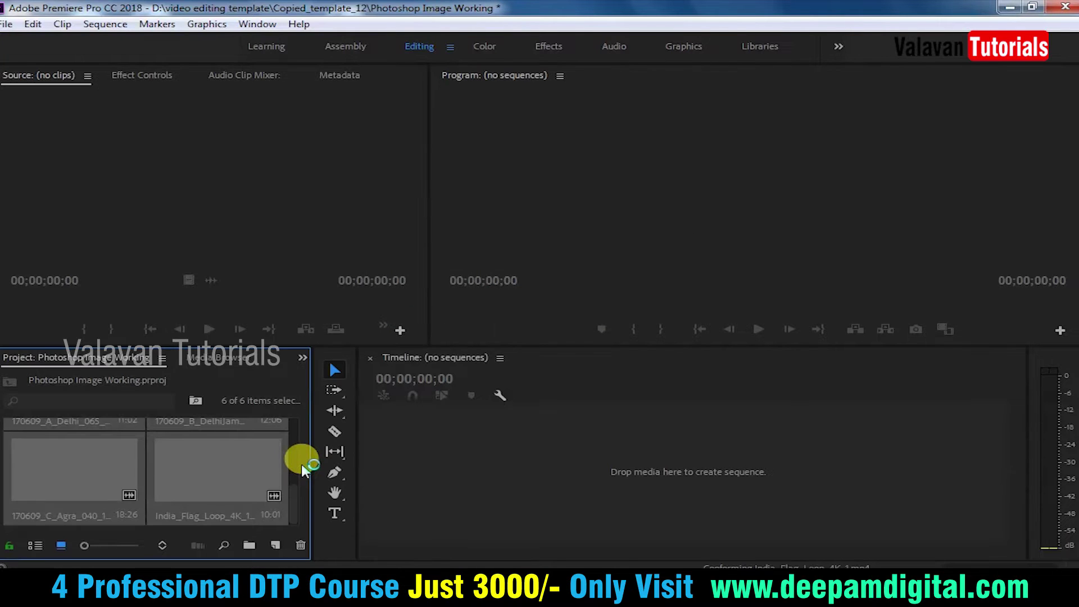
- Launch Photoshop, then create a new DSLR 1080p25 sequence in Premiere
key("super")
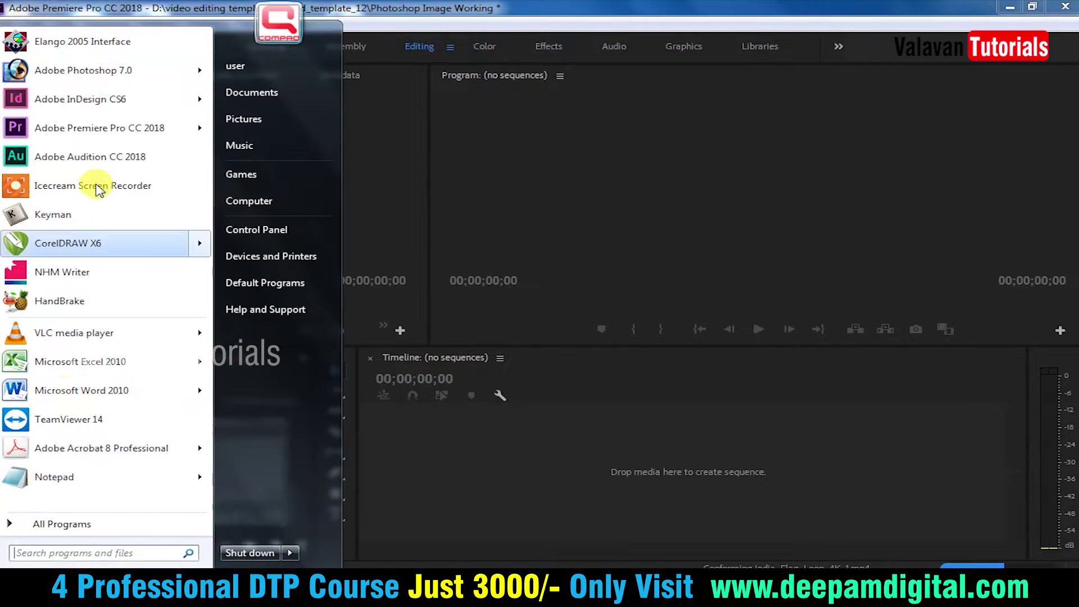
left_click(121, 70)
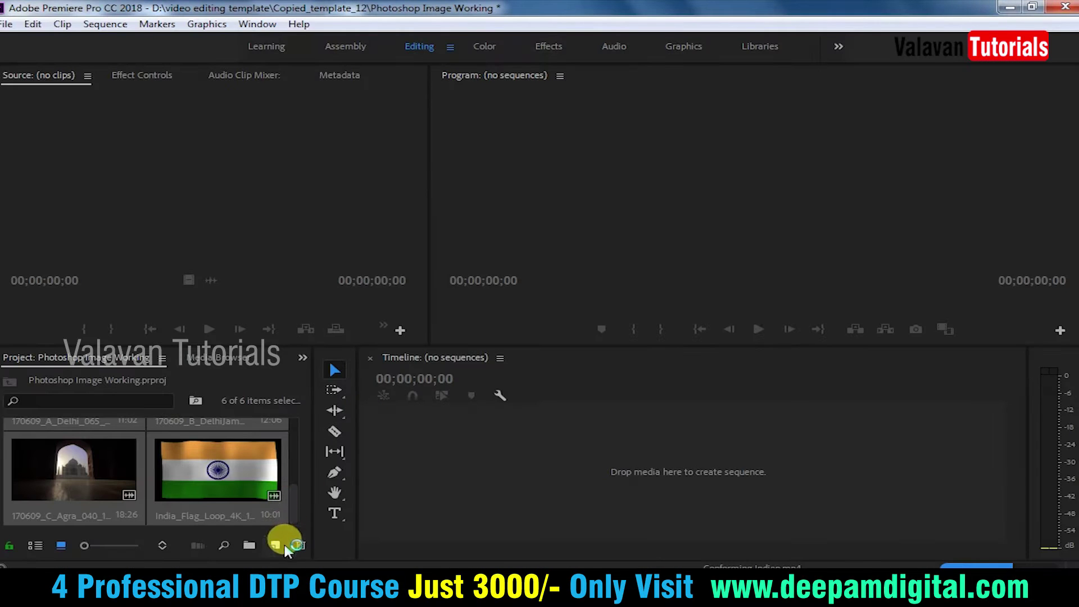
left_click(275, 544)
left_click(312, 359)
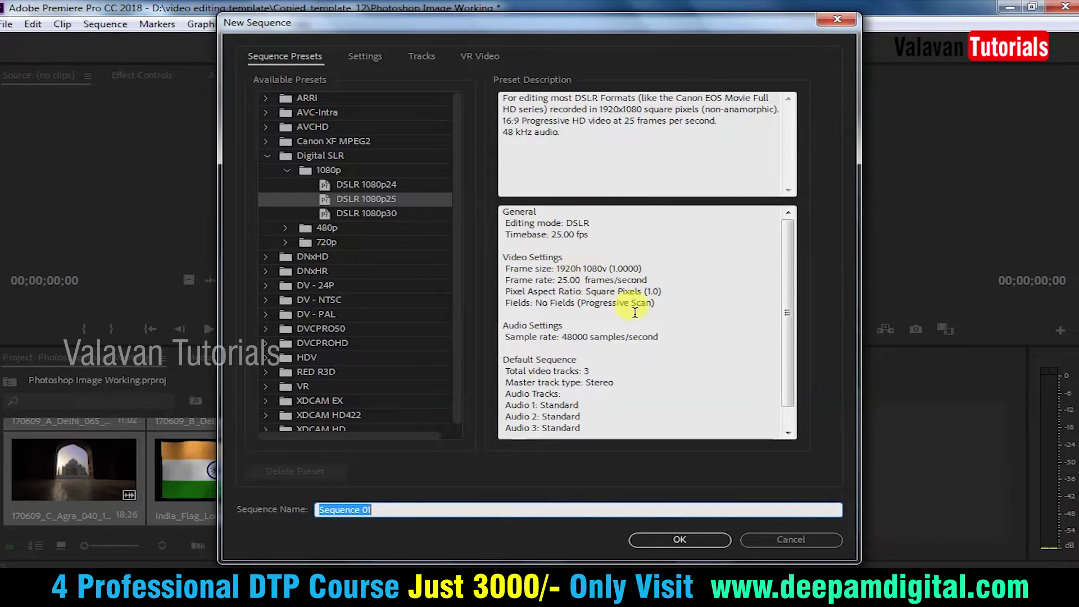
left_click(680, 537)
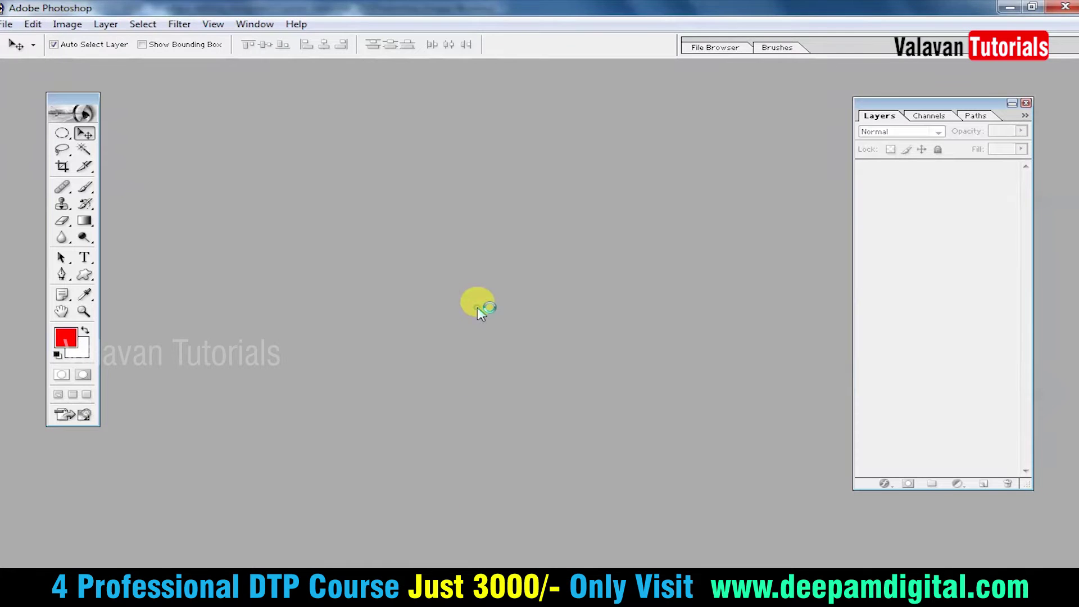
- Open banner-background.png from the Downloads folder
double_click(252, 216)
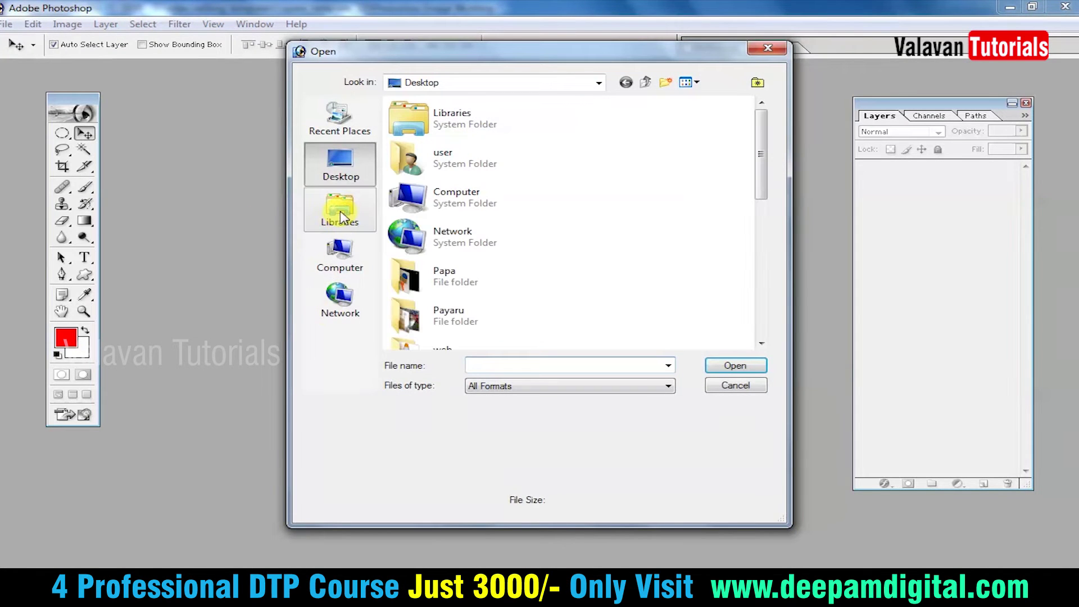
double_click(452, 160)
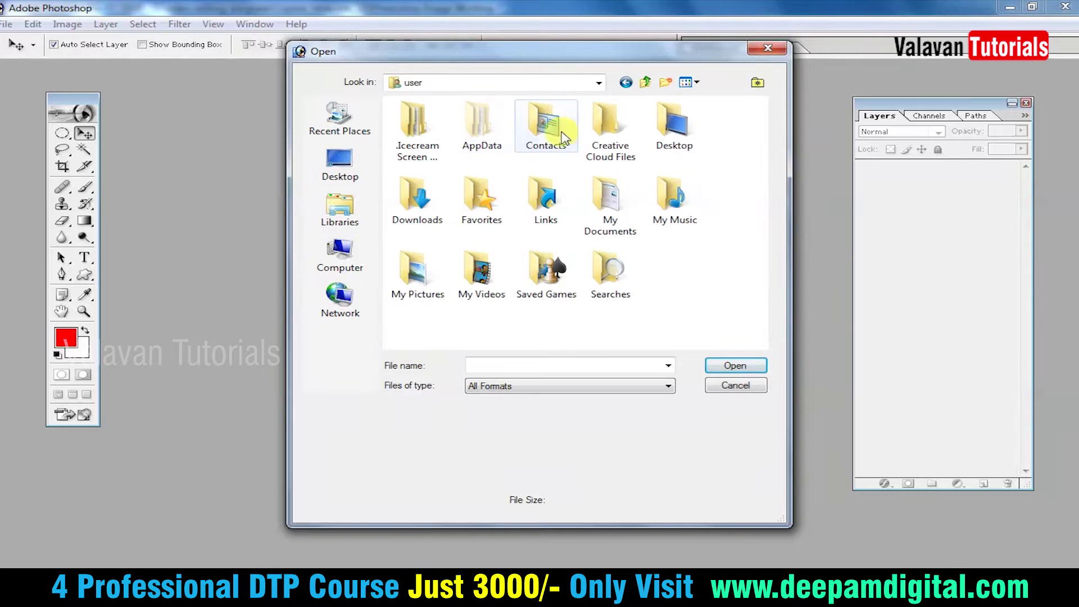
double_click(438, 183)
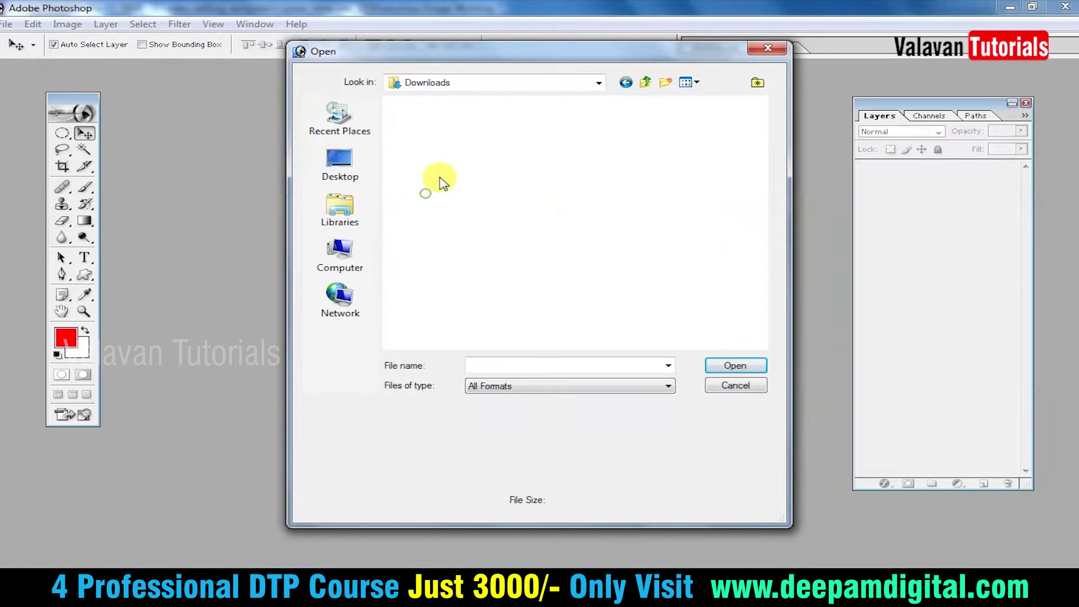
left_click(446, 149)
scroll(478, 197, "up", 3)
scroll(549, 253, "down", 5)
scroll(548, 253, "up", 3)
scroll(549, 253, "down", 3)
double_click(709, 237)
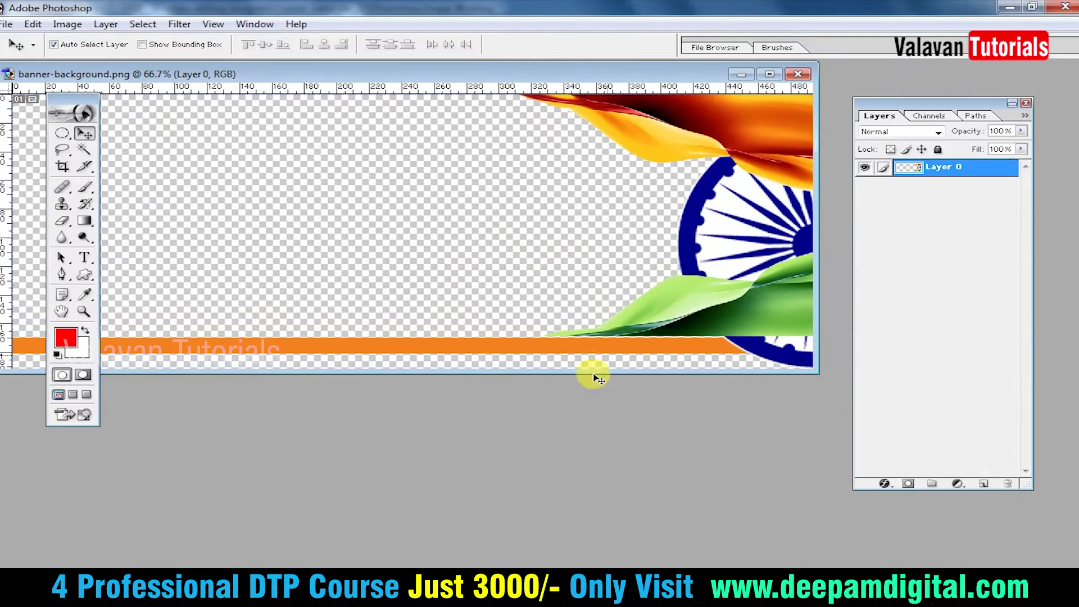
- Create a new white document with the 1920 x 1080 HDTV 1080i preset
key("ctrl+o")
left_click(745, 385)
key("ctrl+n")
left_click(581, 236)
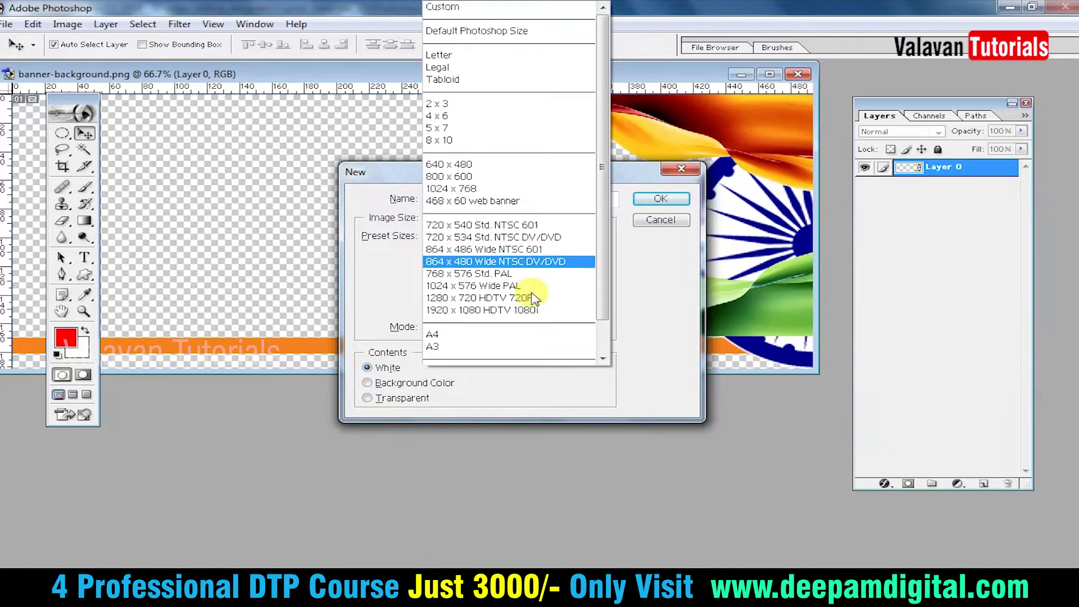
left_click(497, 311)
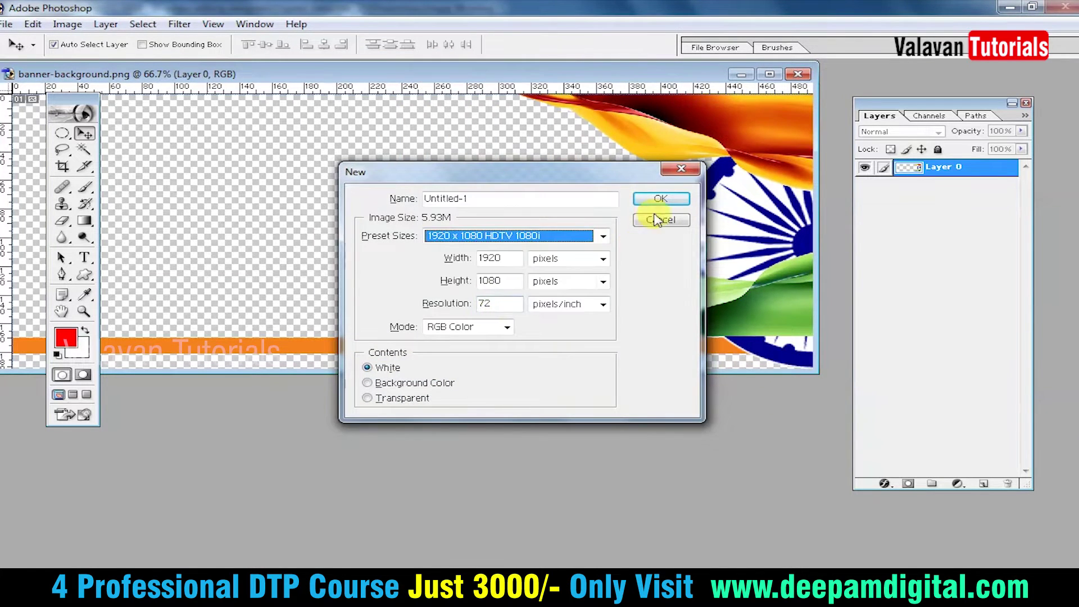
left_click(670, 200)
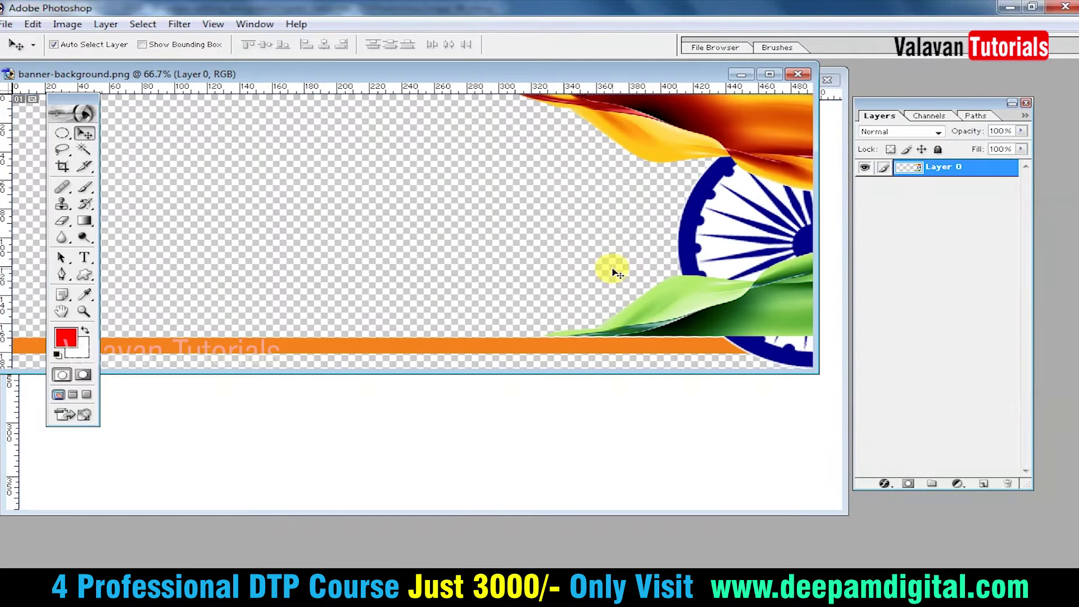
- Copy the banner artwork into Untitled-1 and scale it to span the full width
left_click_drag(753, 164, 612, 421)
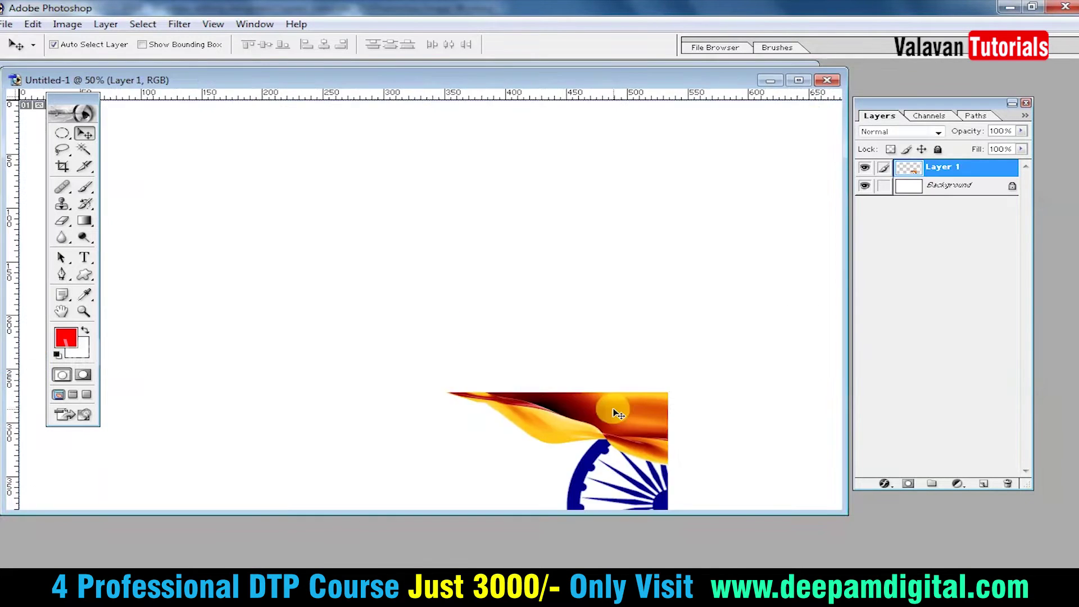
key("f")
mouse_move(736, 393)
left_mouse_down()
mouse_move(761, 213)
mouse_move(903, 139)
left_mouse_up()
key("Tab")
key("ctrl+t")
left_click_drag(356, 309, 111, 442)
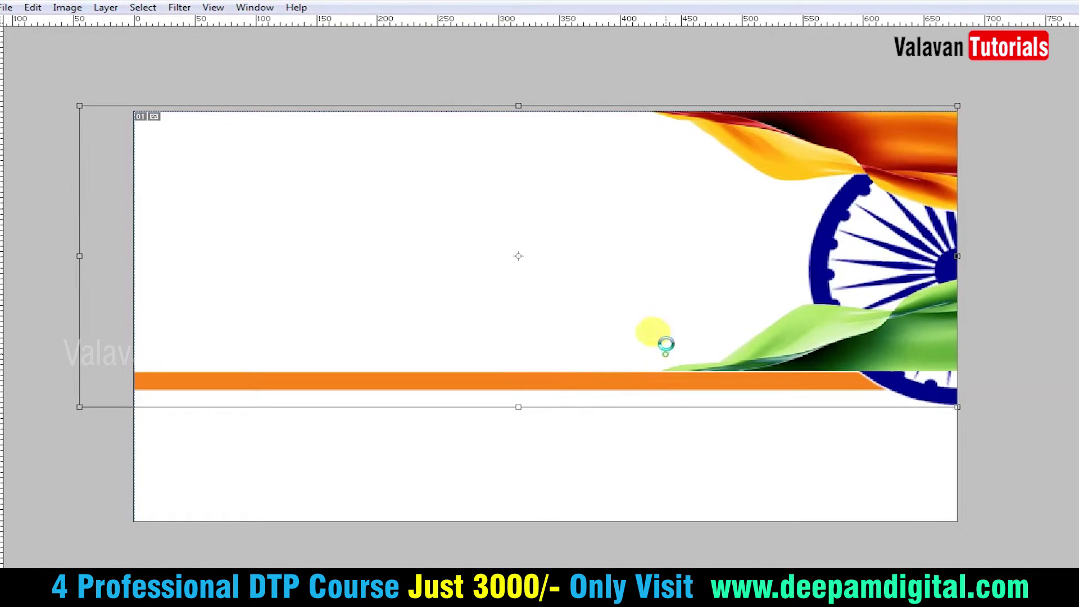
key("Return")
- Begin a Pen path tracing along the saffron ribbon's edge
scroll(703, 79, "up", 1)
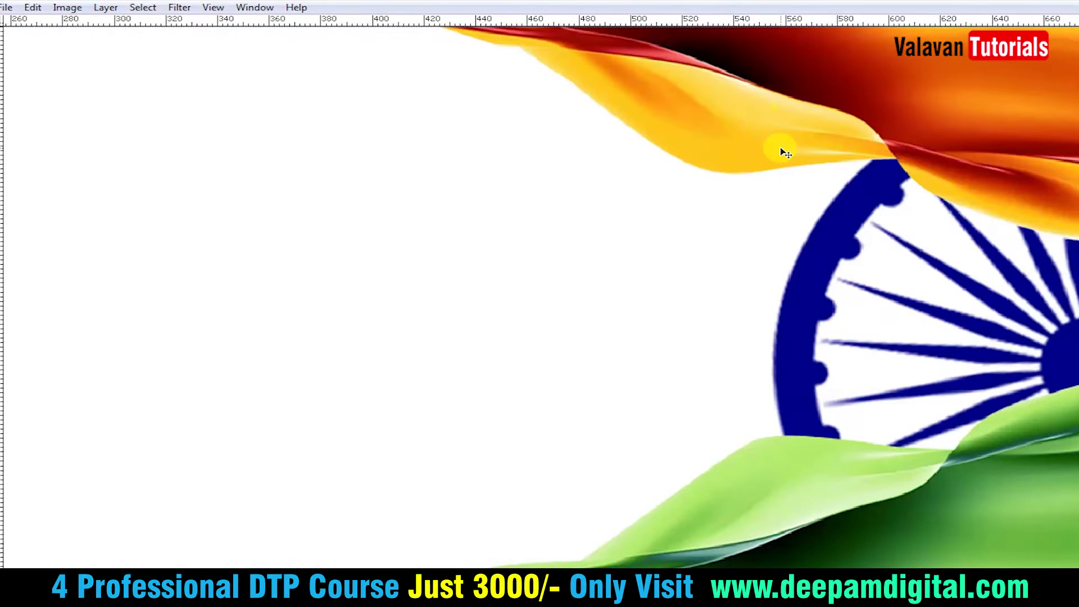
left_click(877, 158)
left_click_drag(909, 174, 923, 195)
left_click_drag(1022, 229, 1071, 240)
key("ctrl+0")
left_click(1037, 194)
- Close the ribbon path, turn it into a selection and move that area down
left_click(1024, 82)
left_click(645, 27)
left_click(533, 153)
left_click_drag(537, 183, 565, 207)
key("ctrl+Return")
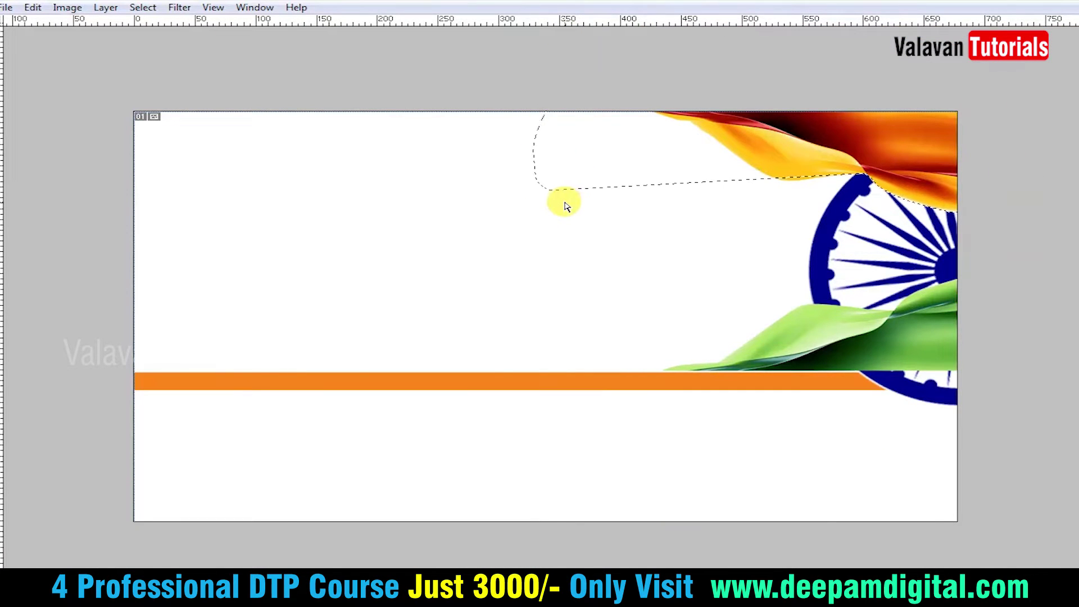
left_click_drag(906, 318, 896, 474)
- Trace a closed Pen path around the chakra wheel along the green ribbon
key("ctrl+plus")
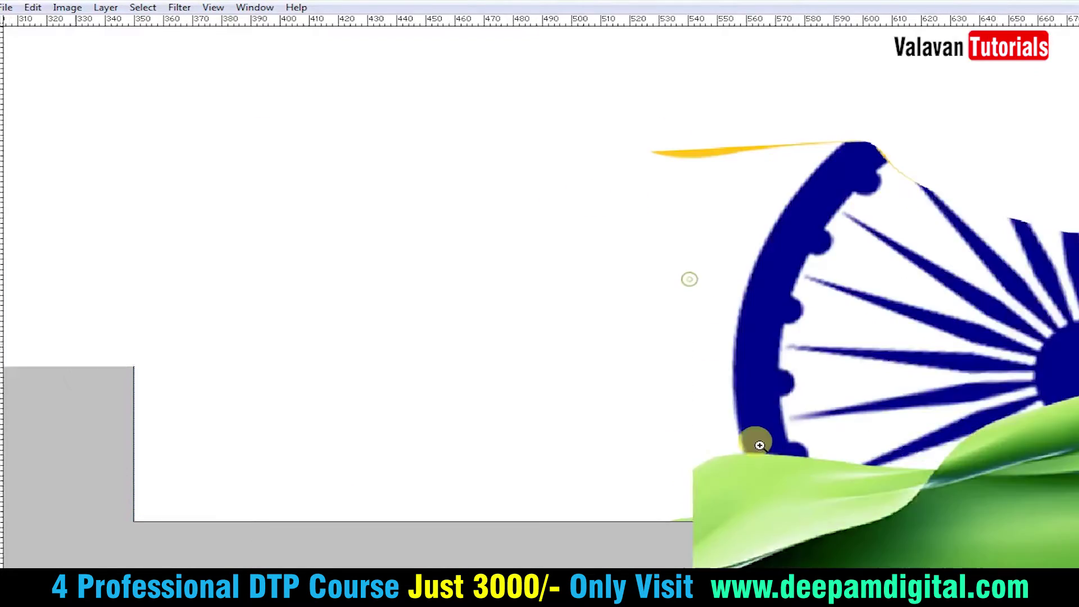
left_click(659, 66)
left_click_drag(578, 200, 618, 309)
left_click_drag(663, 377, 679, 407)
left_click(746, 456)
left_click_drag(848, 462, 862, 471)
left_click_drag(930, 471, 941, 463)
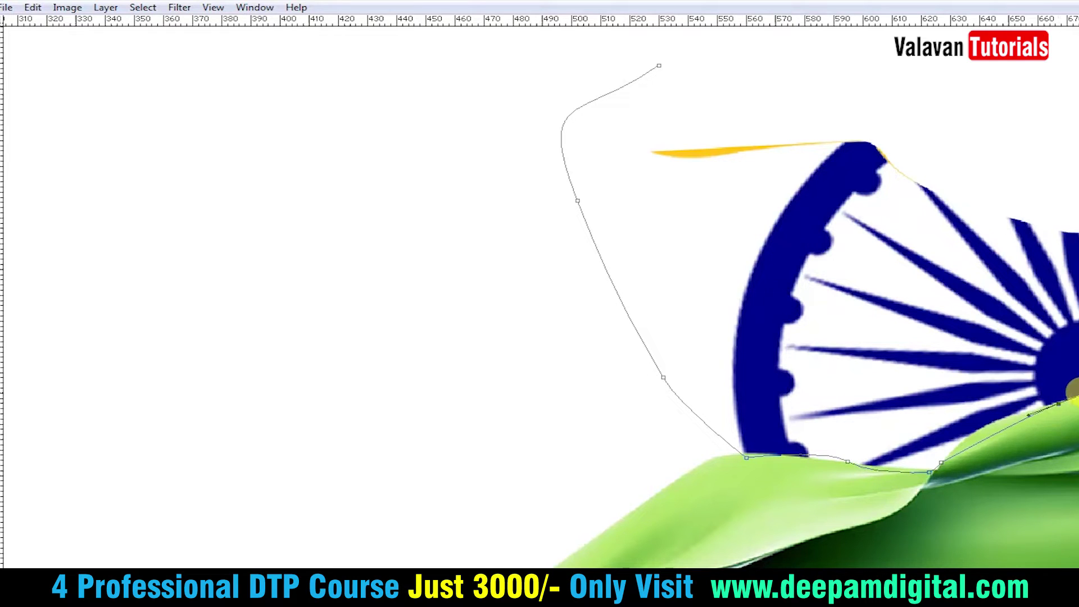
key("ctrl+minus")
key("ctrl+minus")
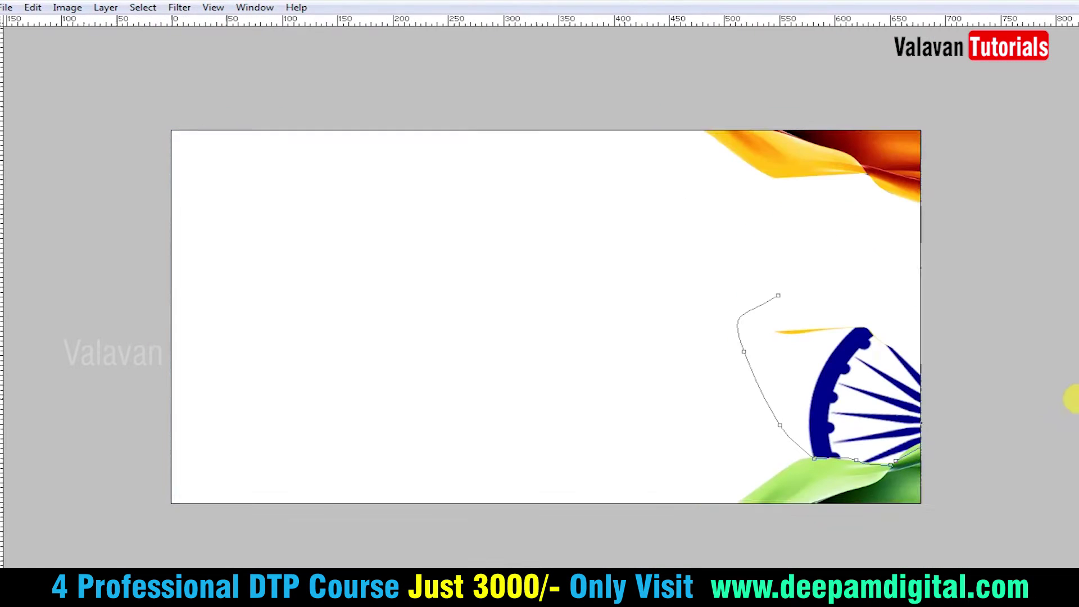
left_click(1032, 399)
left_click(1013, 312)
left_click(903, 280)
- Erase the chakra wheel and shift the saffron and green ribbons right
key("ctrl+Return")
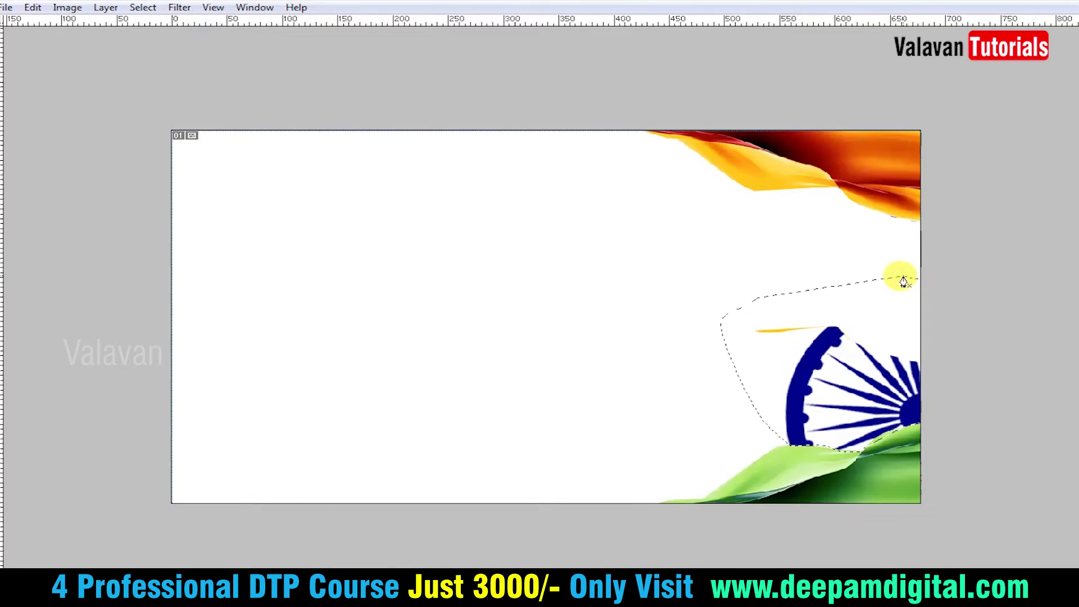
key("Delete")
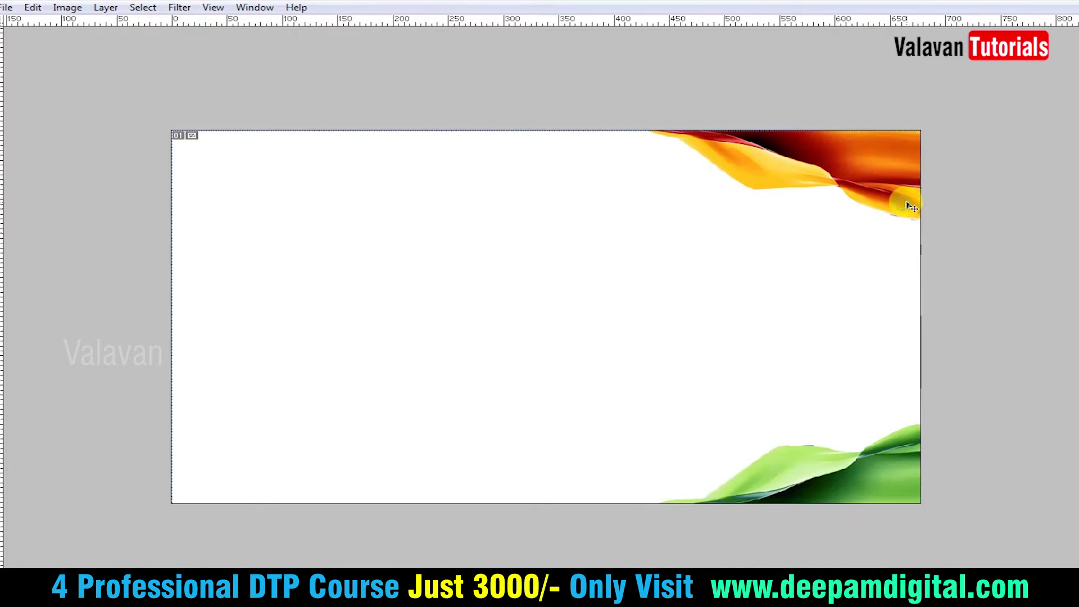
left_click_drag(838, 469, 880, 470)
- Delete the Background layer
key("Tab")
left_click(946, 203)
left_click(1011, 487)
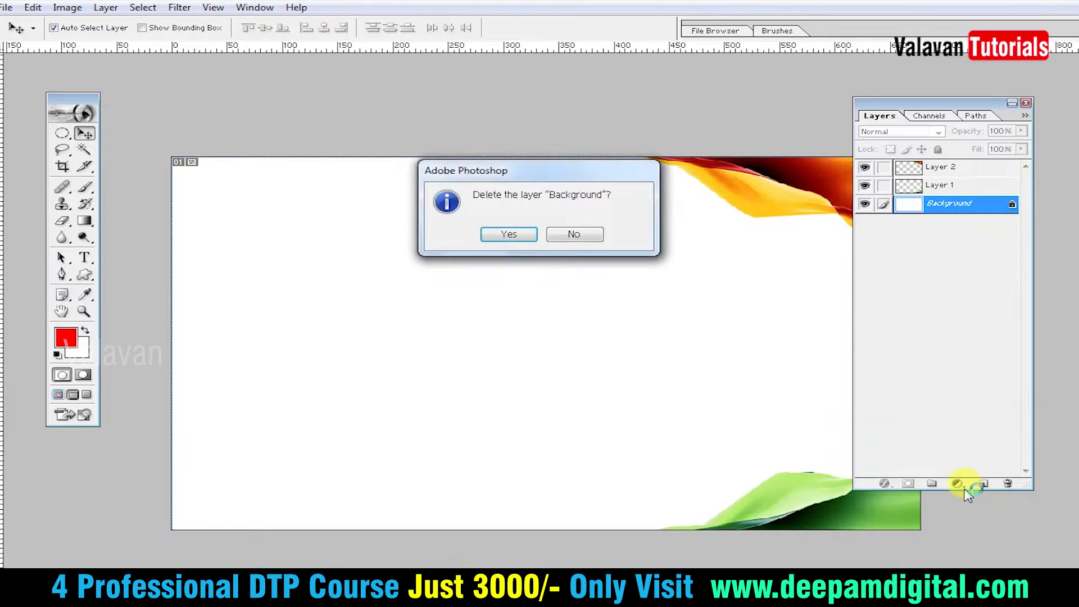
key("Return")
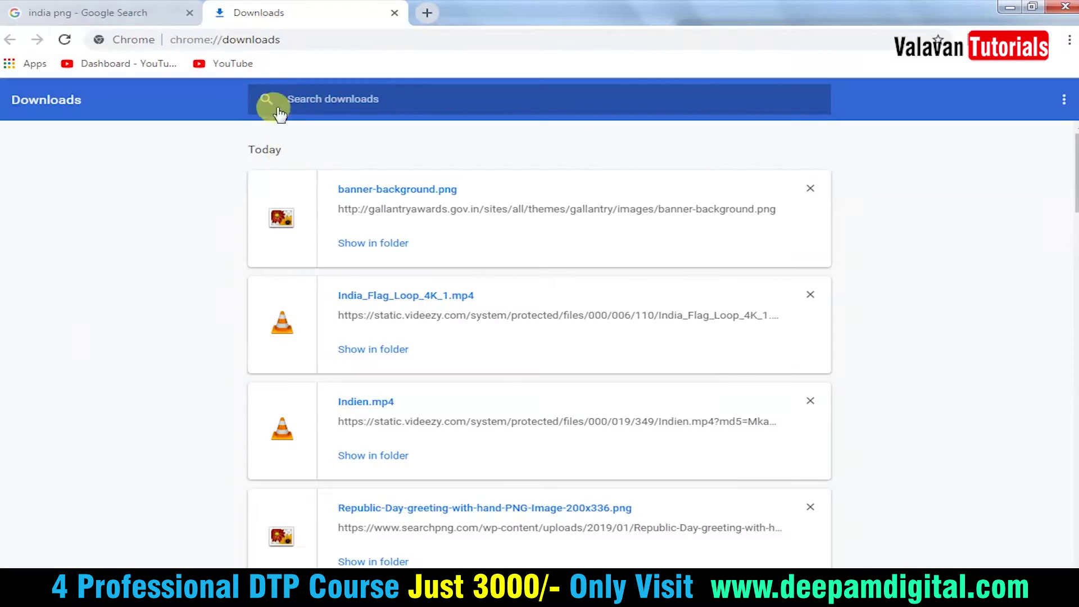
- Search Google Images for 'ashok chakra png'
left_click(295, 34)
type("ashok cha")
key("Down")
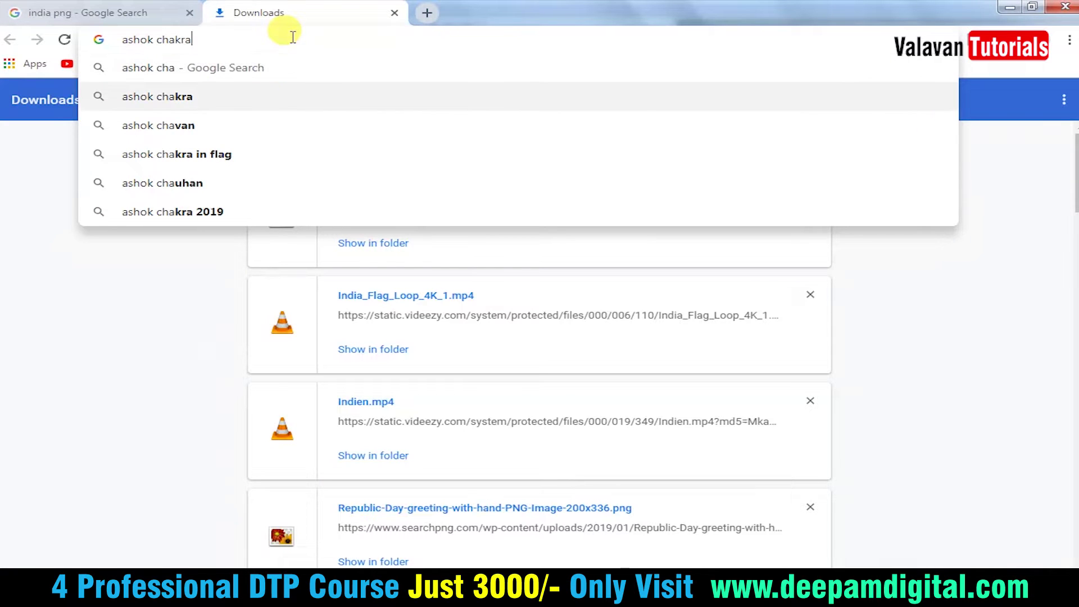
type("png")
key("Down")
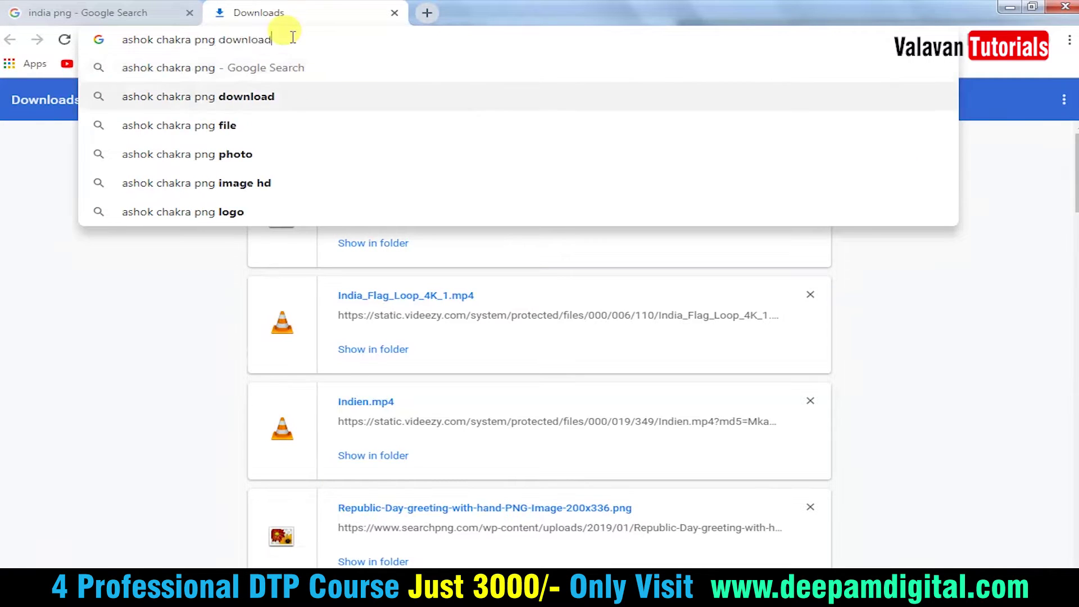
key("Return")
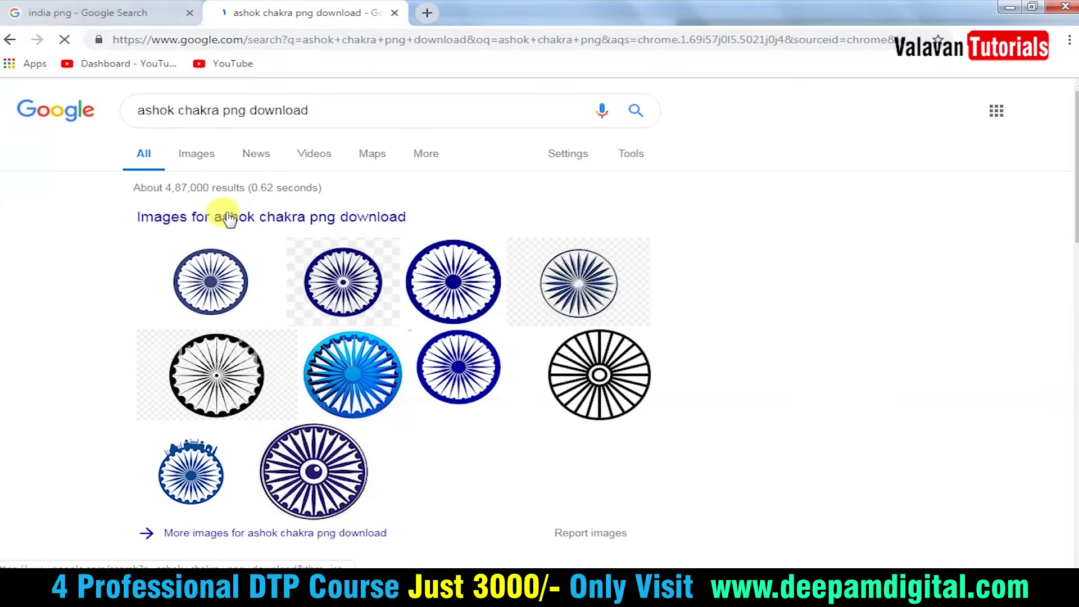
left_click(203, 163)
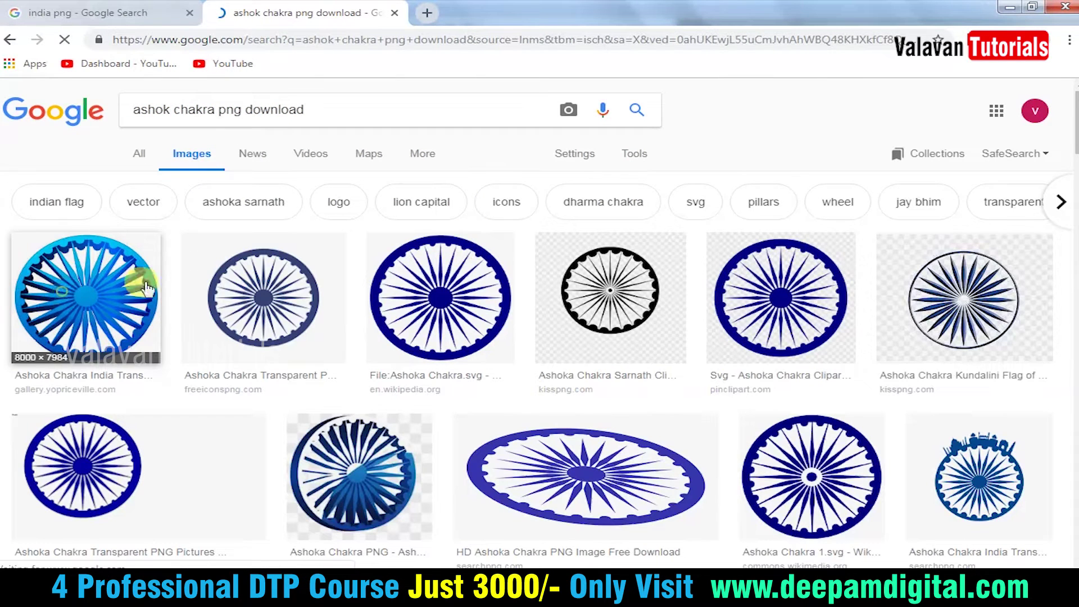
- Preview several Ashoka Chakra results, including the Wikipedia and PinClipart images
left_click(220, 285)
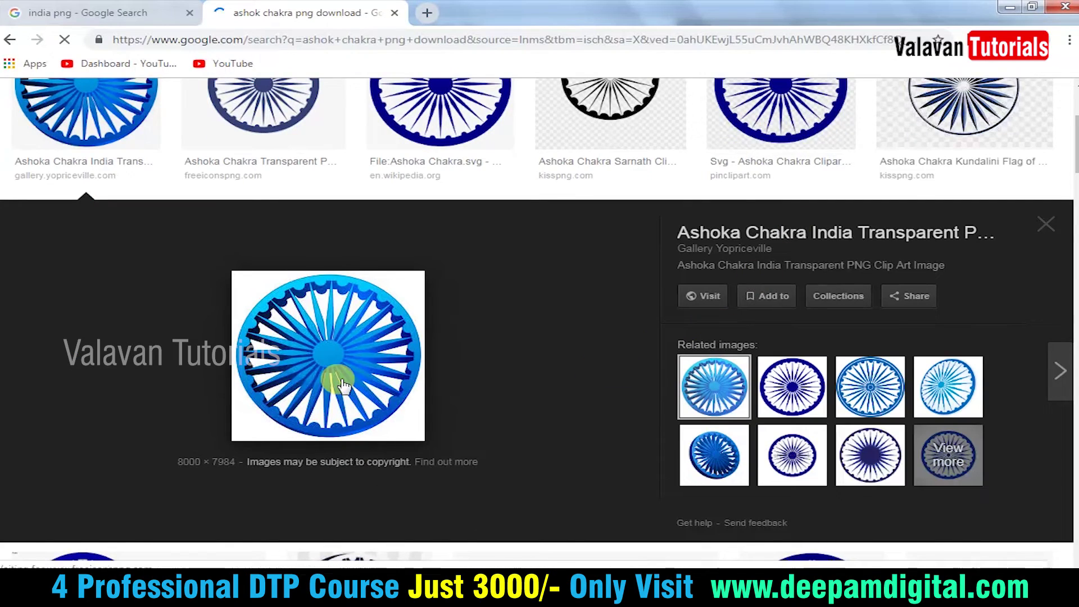
scroll(340, 365, "up", 3)
left_click(436, 242)
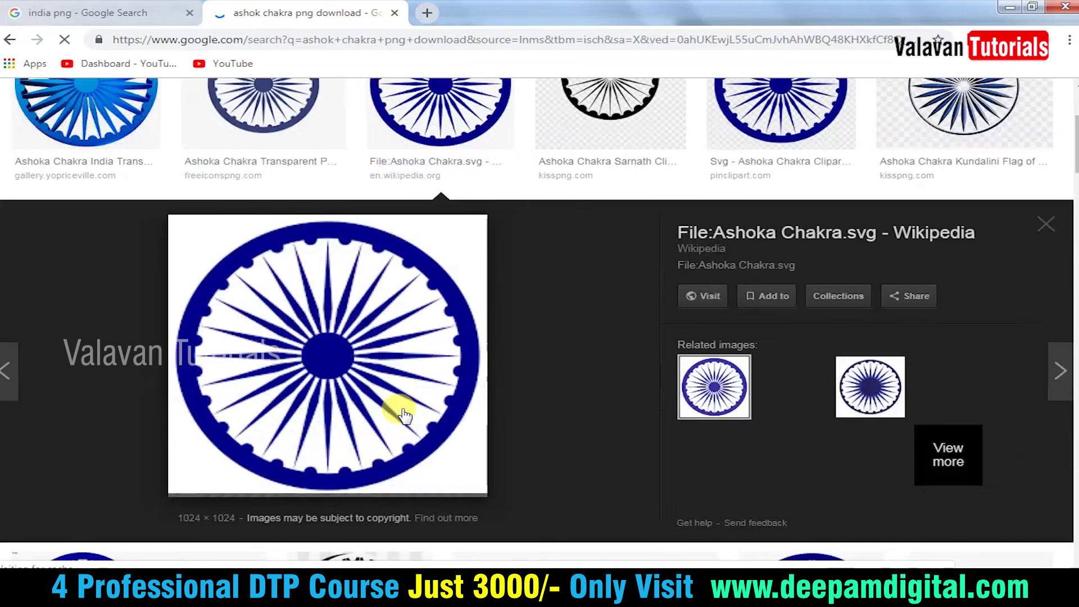
left_click(752, 150)
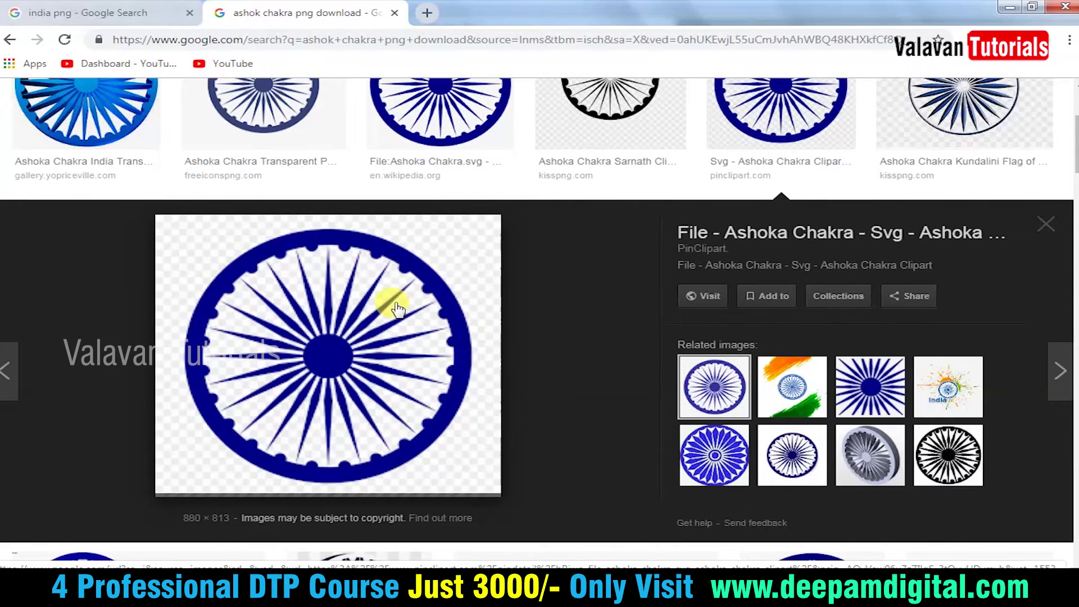
right_click(392, 335)
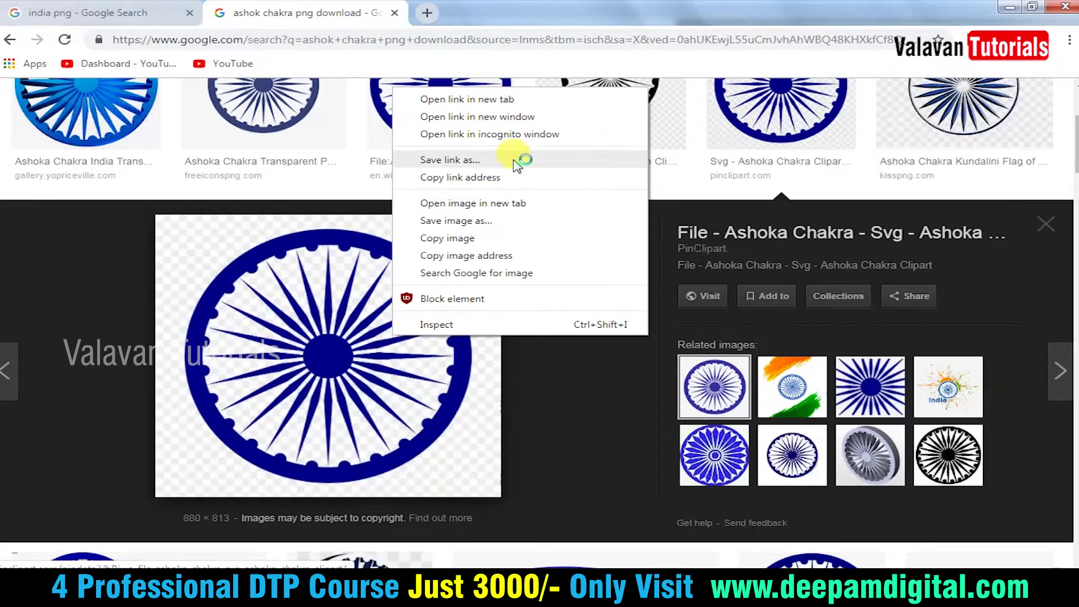
left_click(493, 204)
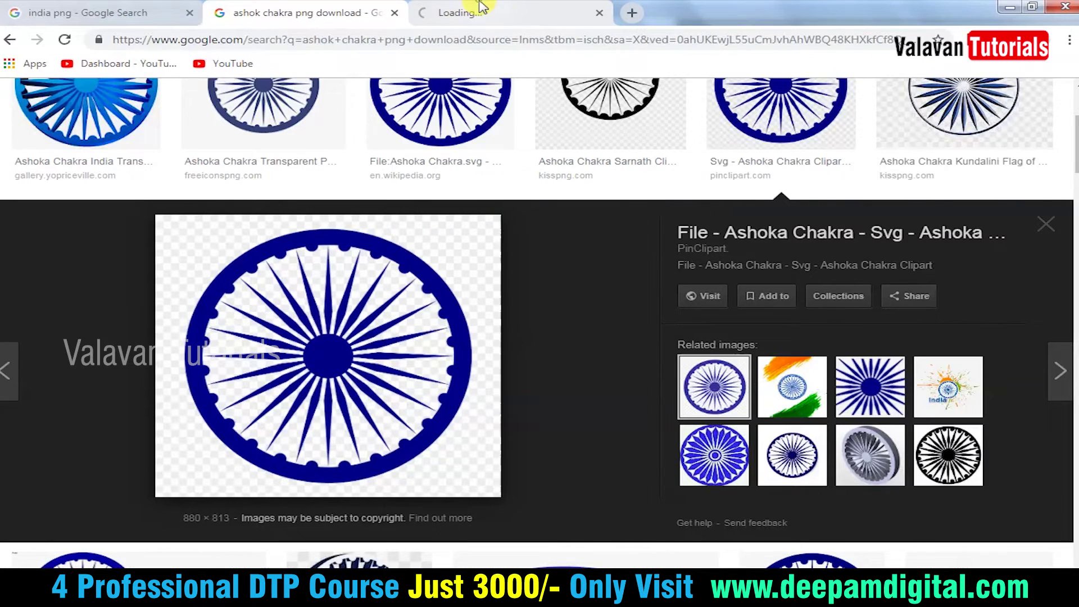
left_click(599, 12)
left_click(711, 458)
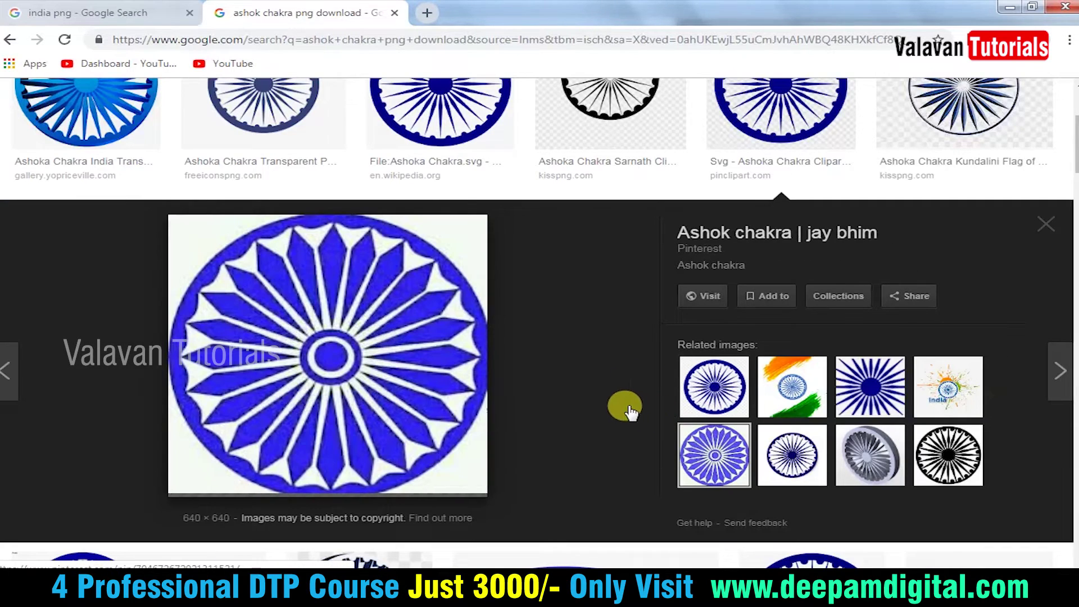
scroll(629, 411, "down", 1)
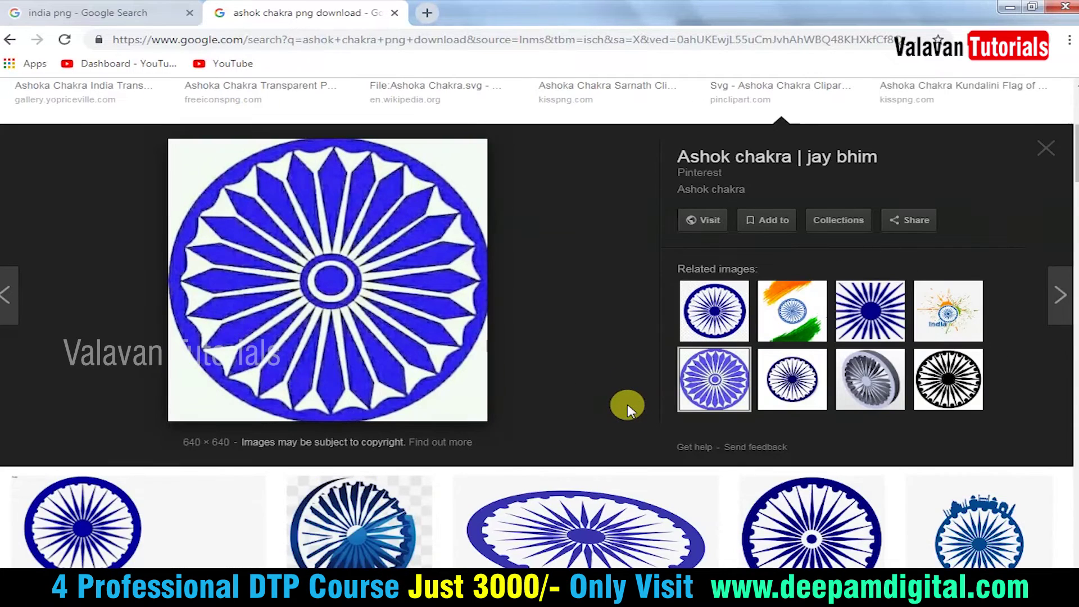
scroll(627, 404, "up", 4)
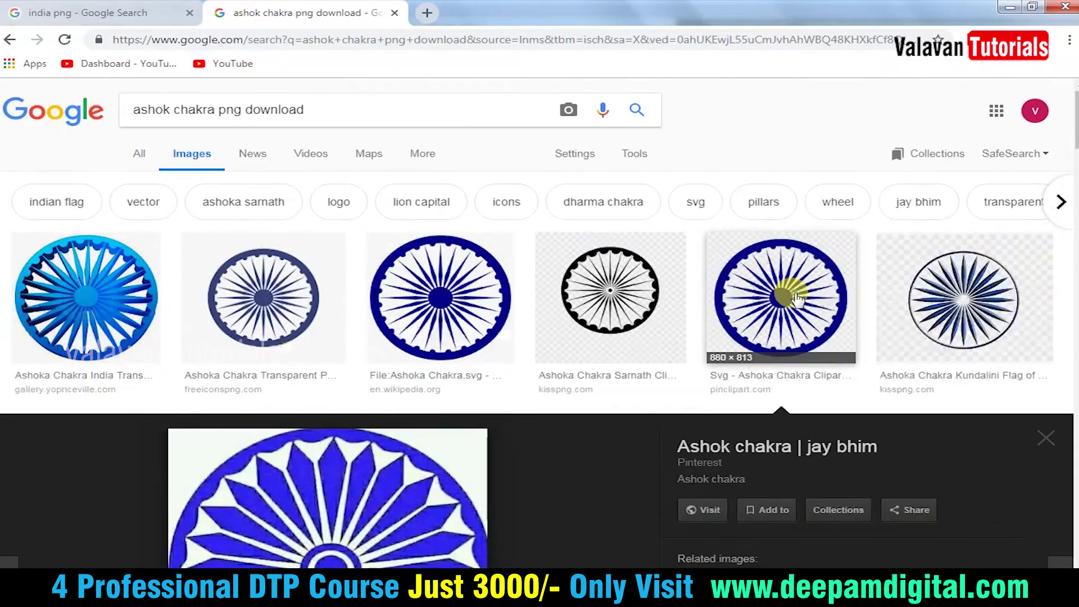
left_click(773, 316)
scroll(765, 324, "down", 4)
scroll(761, 326, "up", 1)
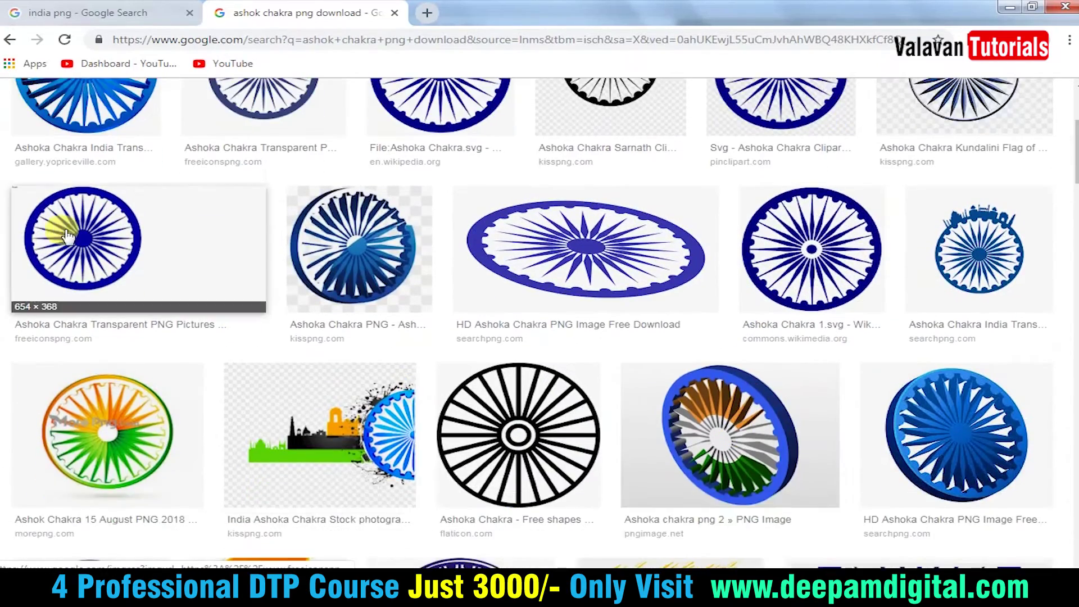
- Copy the FreeIconsPNG chakra image and paste it into the Photoshop banner
left_click(81, 314)
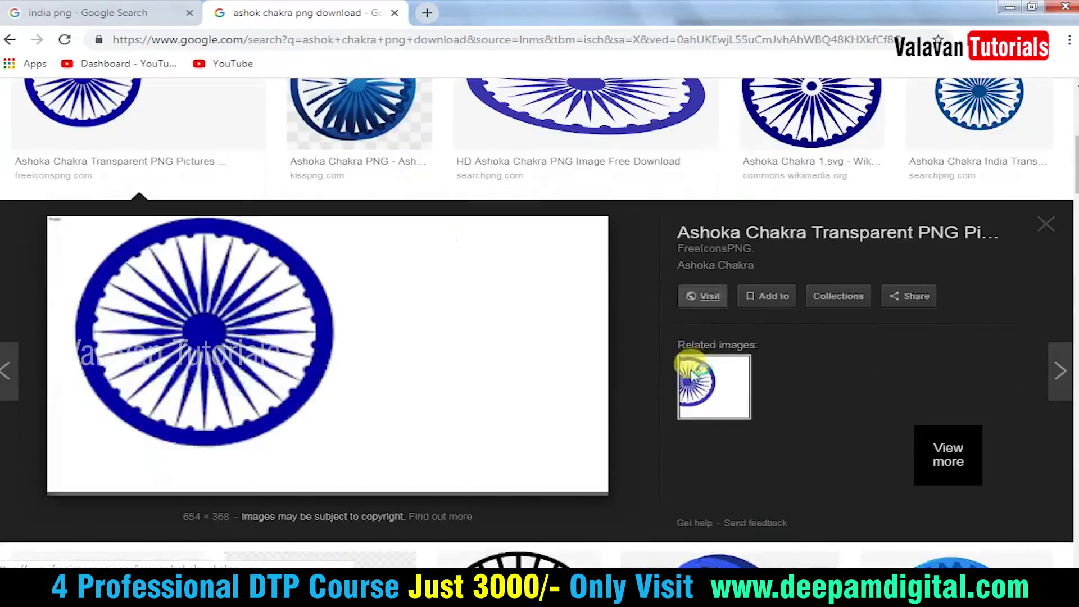
scroll(679, 380, "down", 2)
scroll(682, 369, "up", 3)
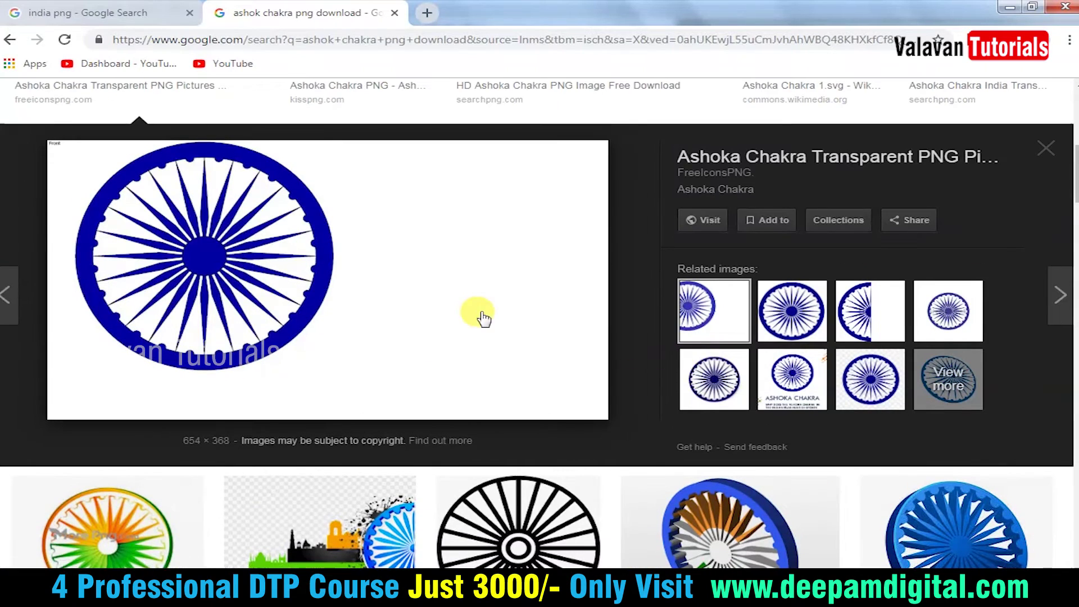
right_click(456, 281)
left_click(554, 432)
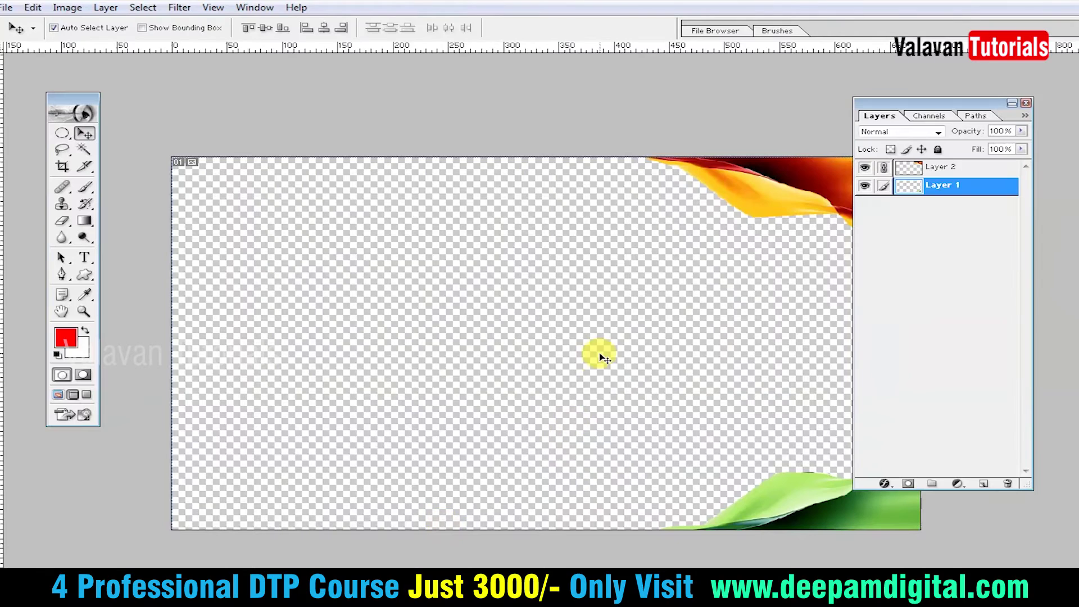
key("ctrl+v")
- Enlarge the pasted chakra with Free Transform
key("Tab")
key("ctrl+t")
left_click_drag(673, 254, 801, 190)
key("Return")
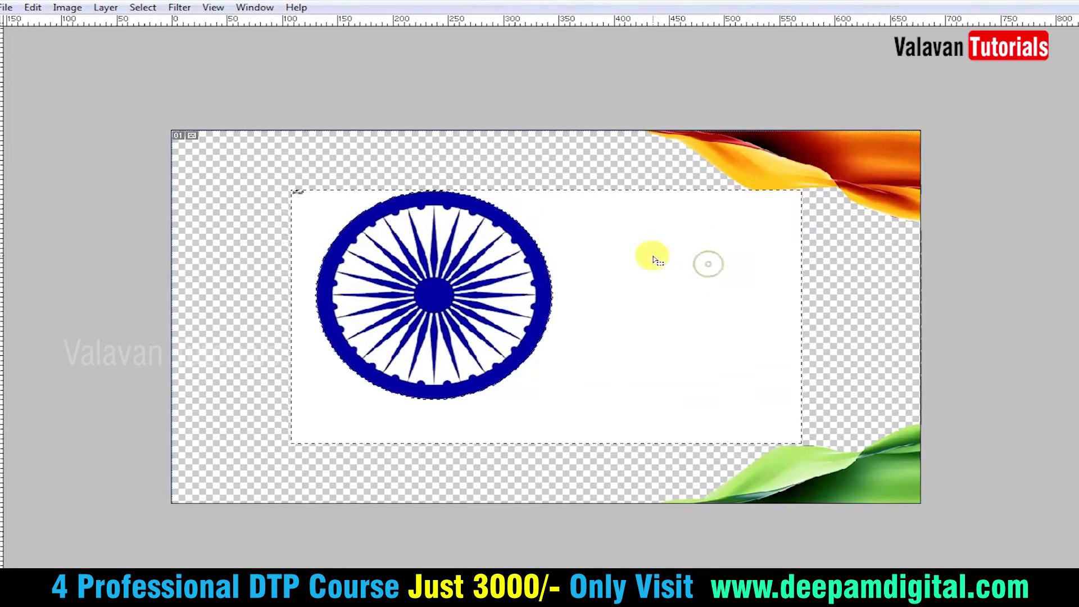
- Delete the chakra's white background via Select Similar and move it to the banner's right edge
left_click(650, 253)
right_click(652, 255)
left_click(740, 339)
key("Delete")
key("ctrl+d")
left_click_drag(433, 294, 913, 318)
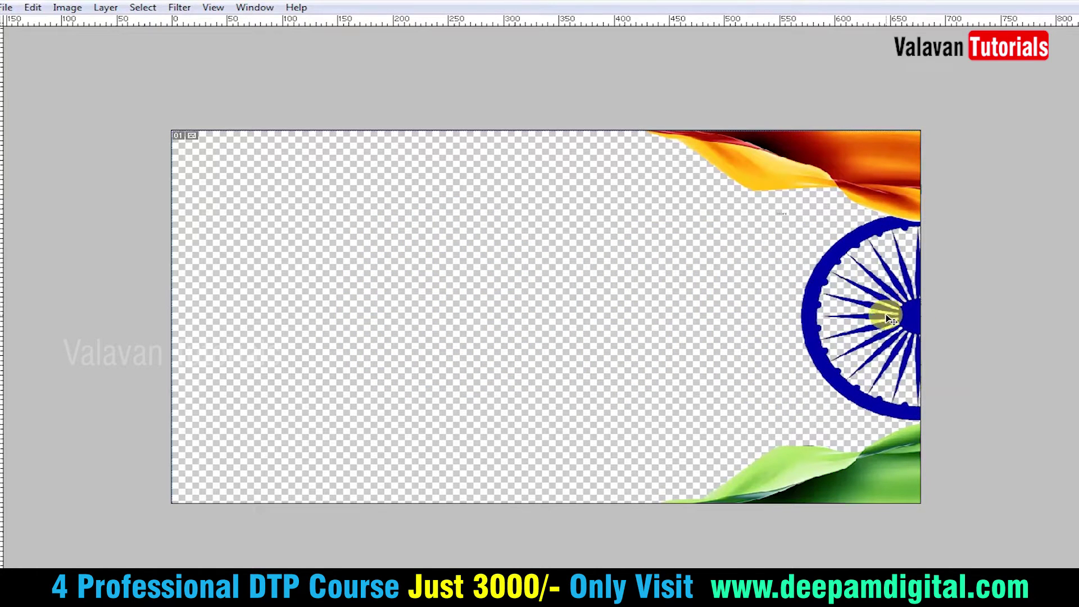
left_click_drag(696, 164, 729, 273)
- Save the banner to the Desktop as flag.png with Interlace set to None
key("ctrl+s")
type("flag")
left_click(554, 330)
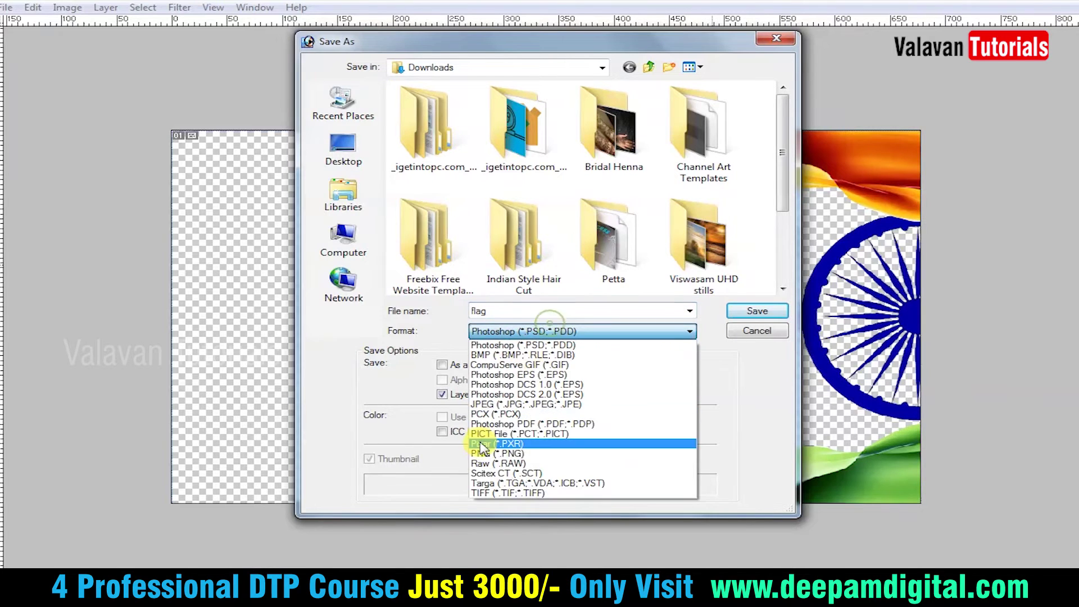
left_click(486, 453)
left_click(326, 145)
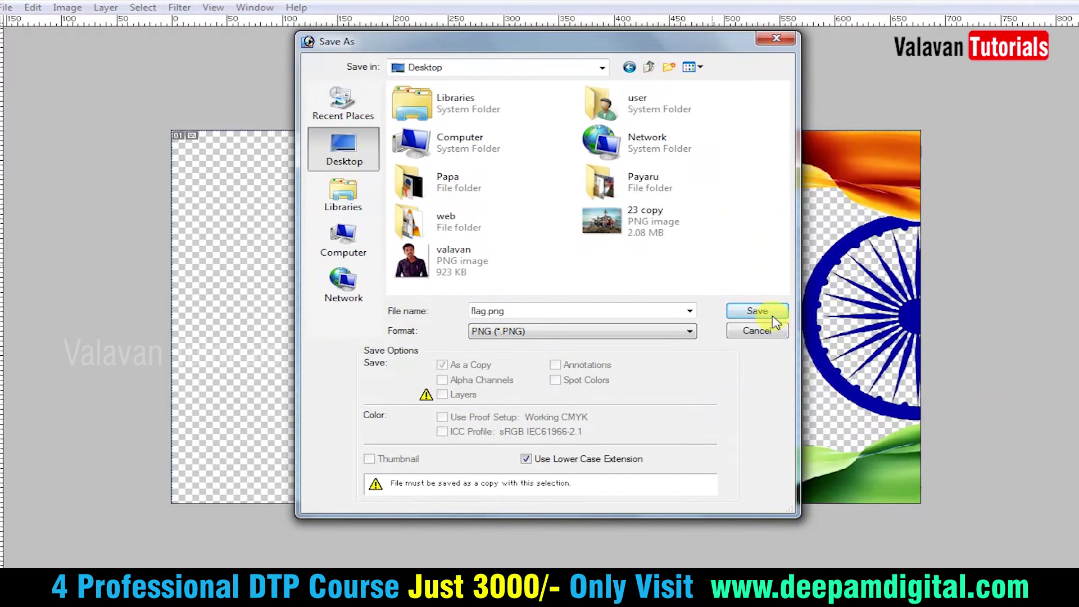
left_click(775, 317)
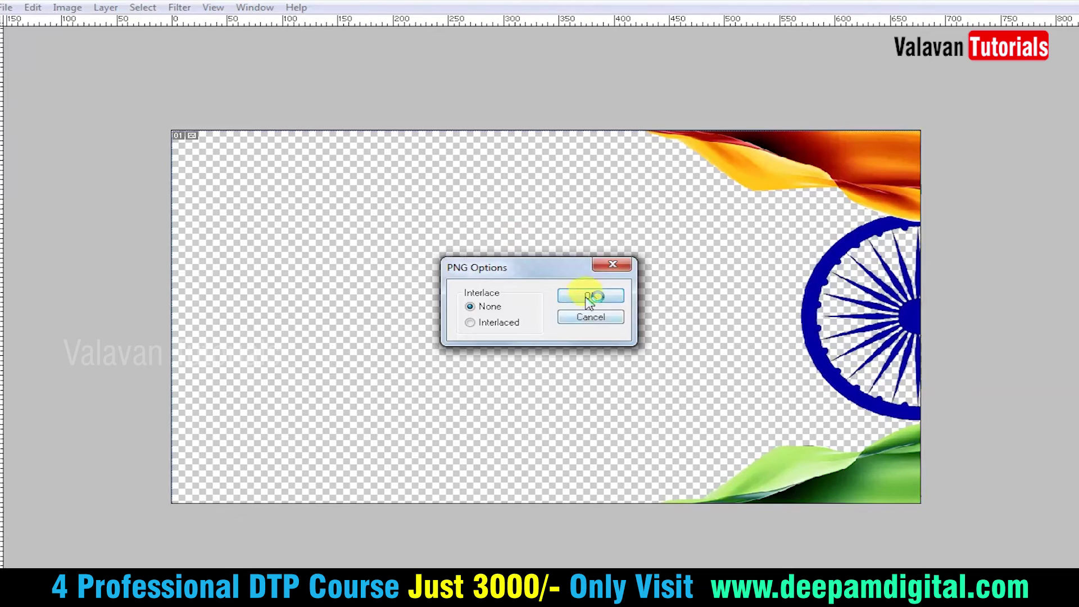
left_click(589, 301)
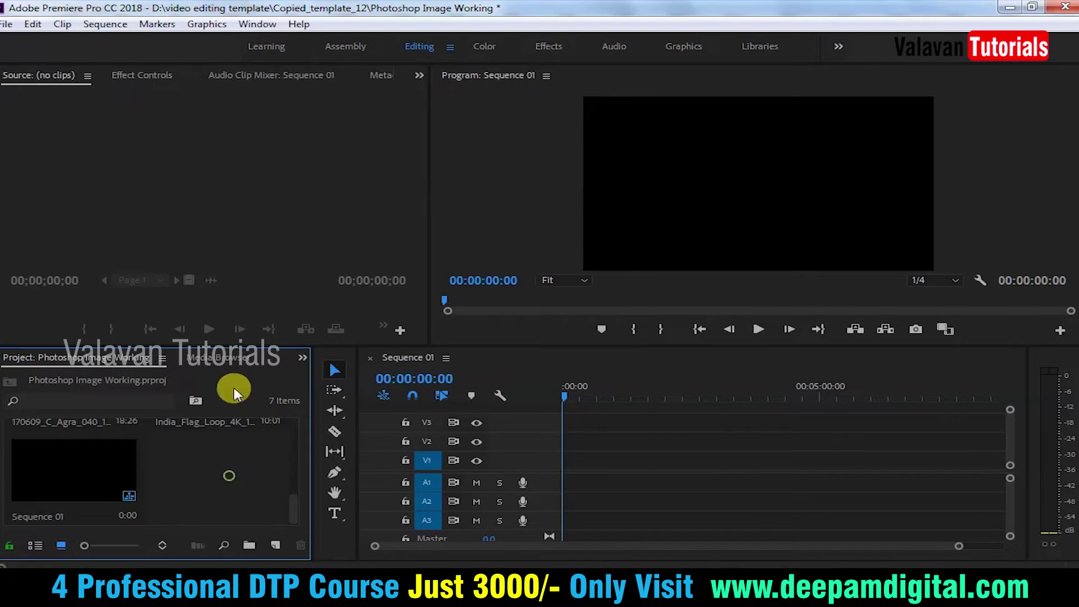
- Import flag.png from the Desktop into the Premiere project
double_click(234, 388)
left_click(59, 215)
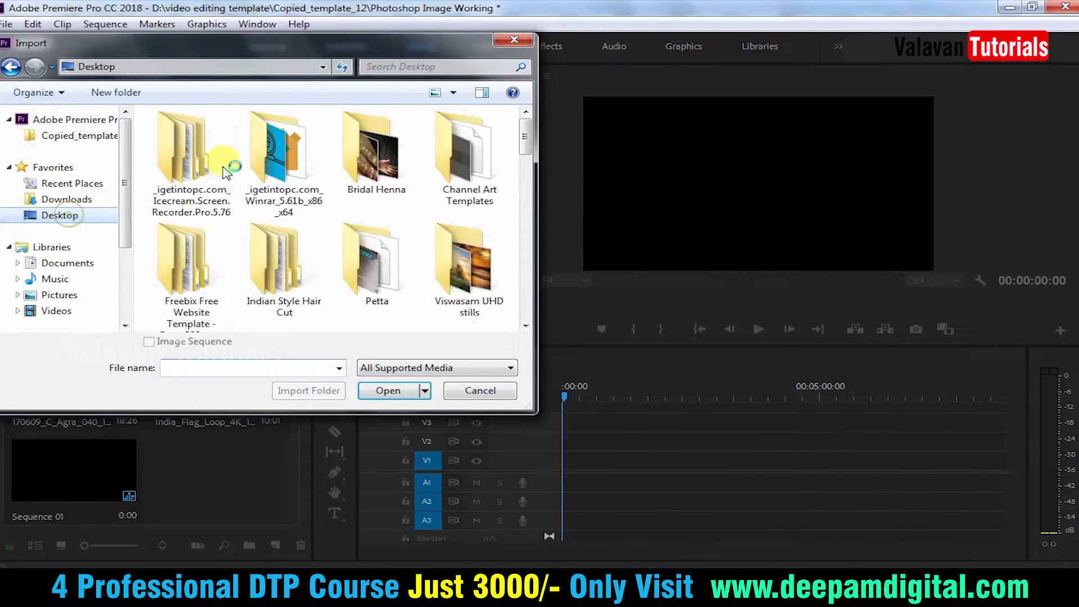
scroll(269, 261, "down", 3)
left_click(269, 262)
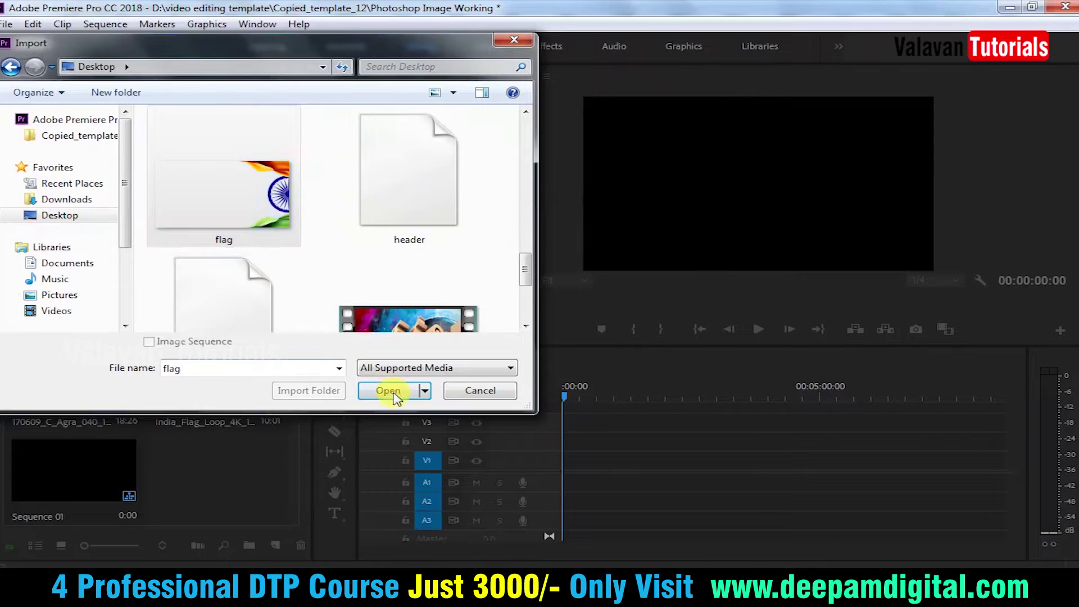
left_click(399, 390)
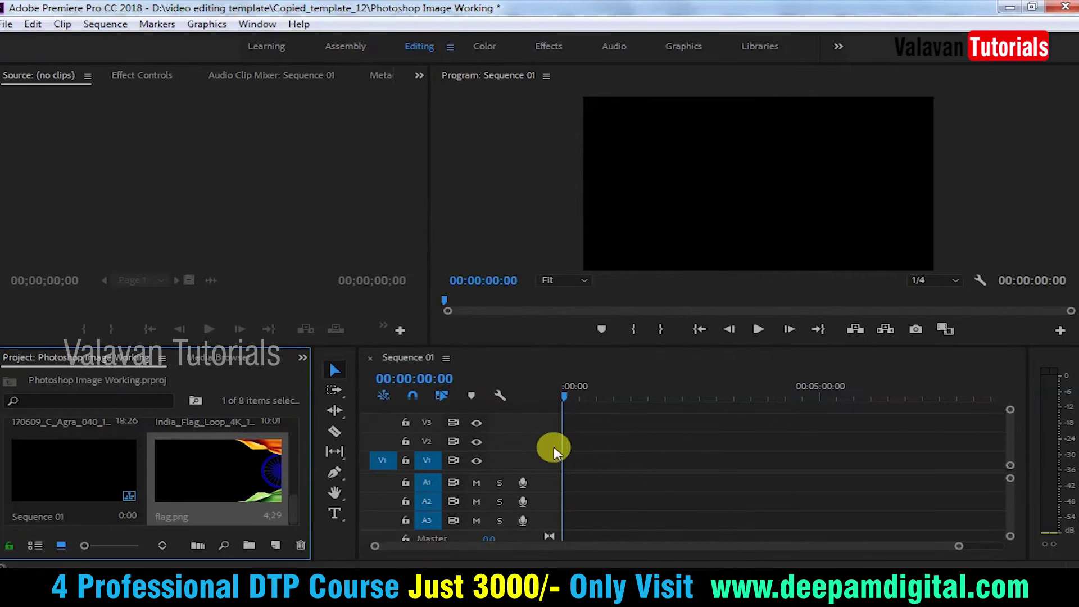
- Place the Republic Day image on V1, scale it to 326 and set Position X to 106
scroll(227, 472, "up", 3)
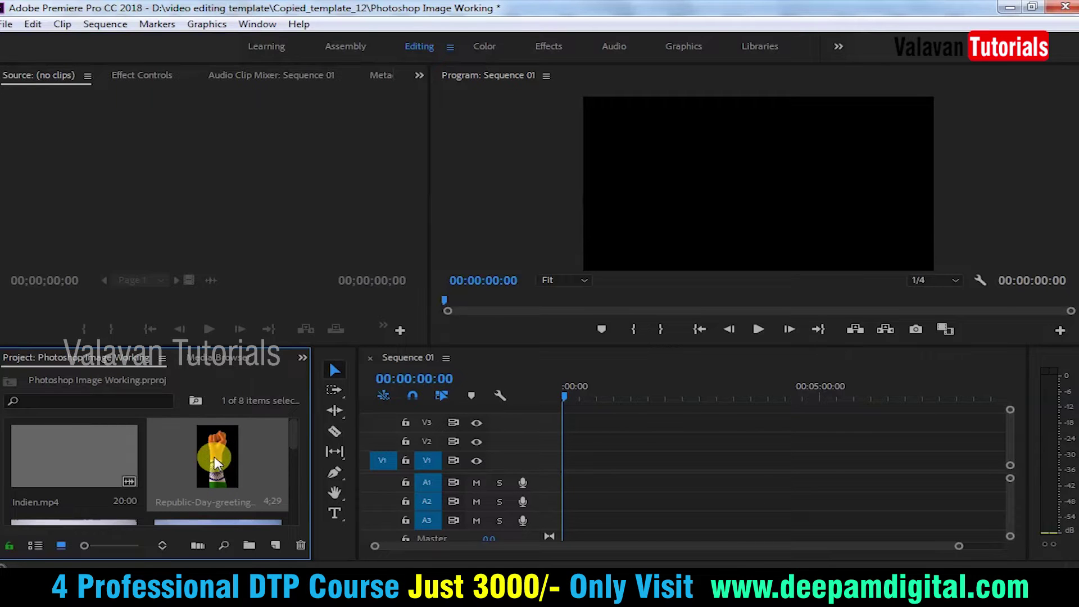
left_click_drag(213, 462, 734, 459)
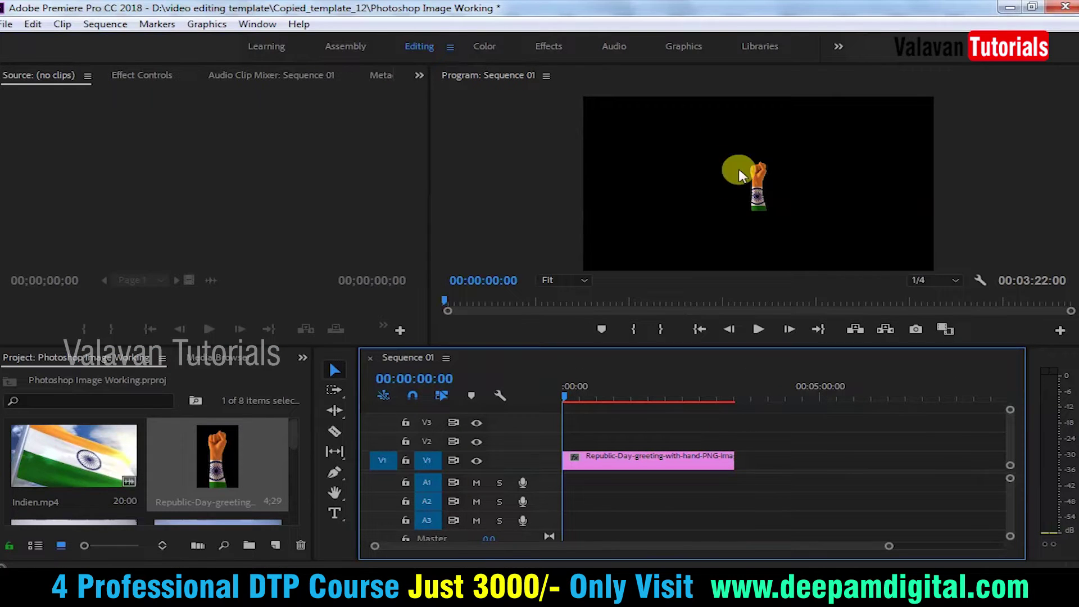
left_click(623, 456)
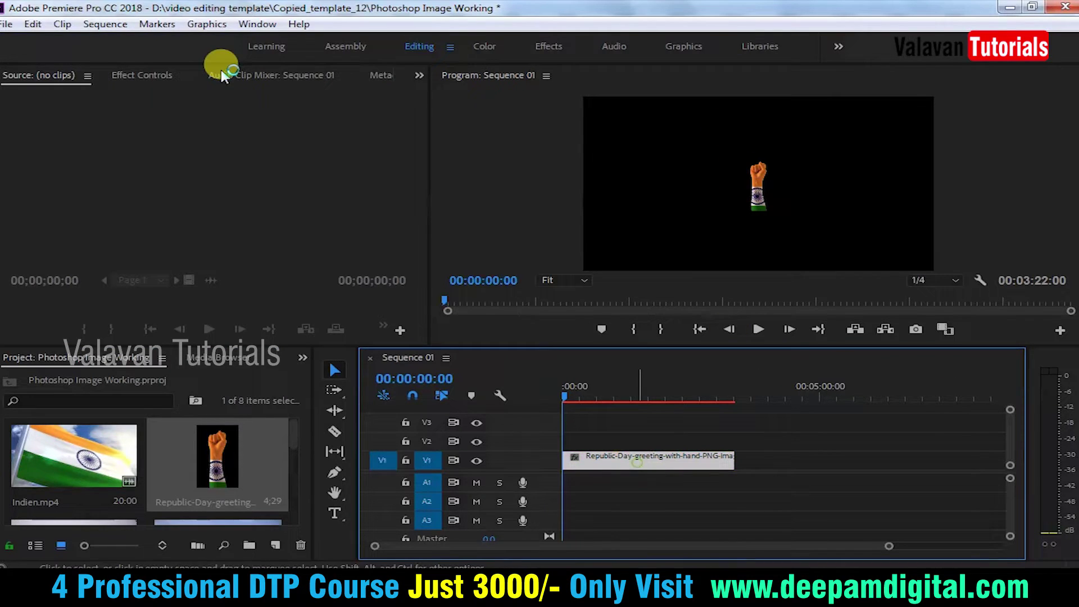
left_click(155, 76)
left_click_drag(165, 169, 272, 170)
left_click_drag(164, 169, 201, 236)
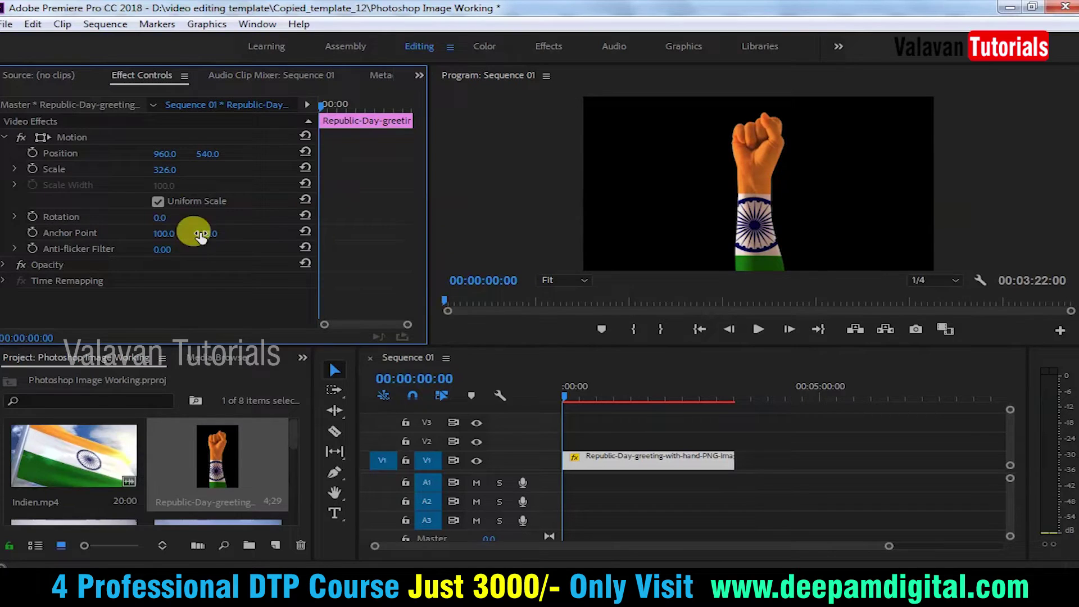
mouse_move(172, 156)
left_mouse_down()
mouse_move(3, 156)
mouse_move(171, 153)
left_mouse_up()
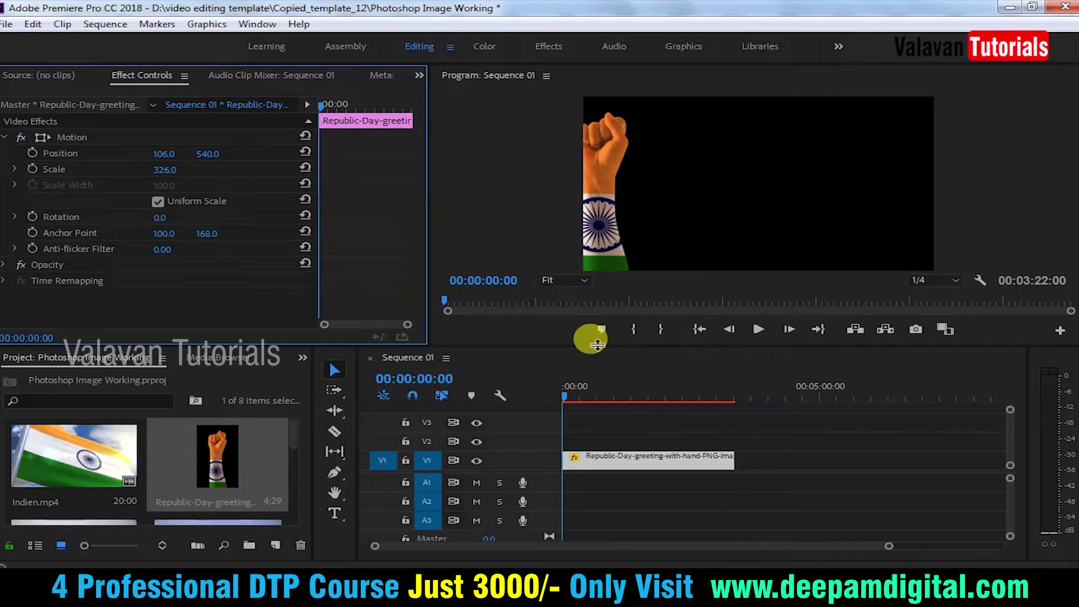
- Move the raised-fist image up to V3 and place Indien.mp4 on V1 beneath it
left_click(123, 462)
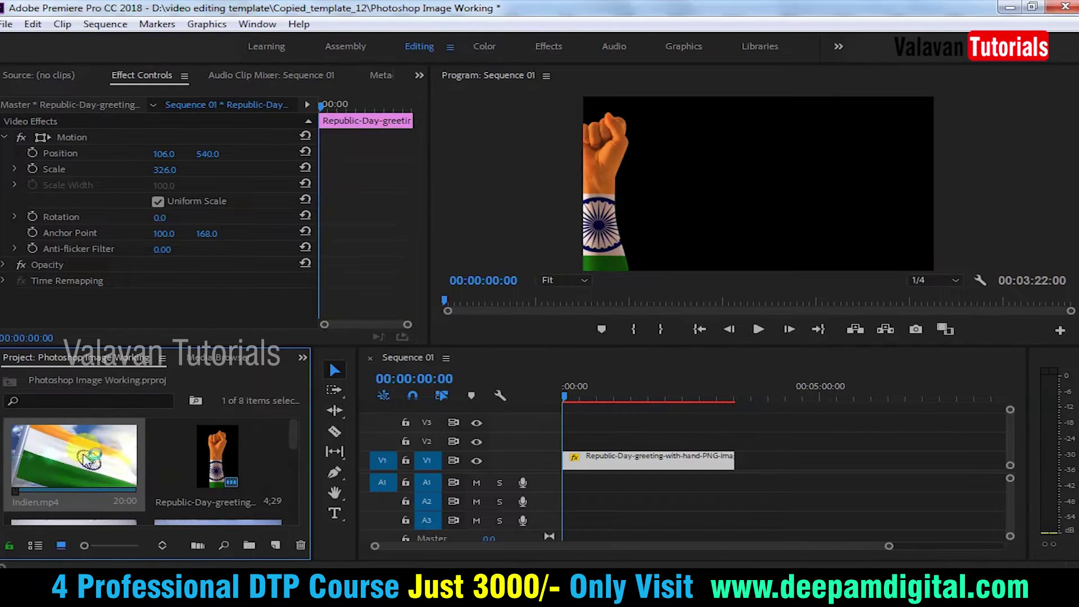
left_click_drag(590, 458, 613, 423)
mouse_move(82, 462)
left_mouse_down()
mouse_move(565, 461)
mouse_move(555, 462)
left_mouse_up()
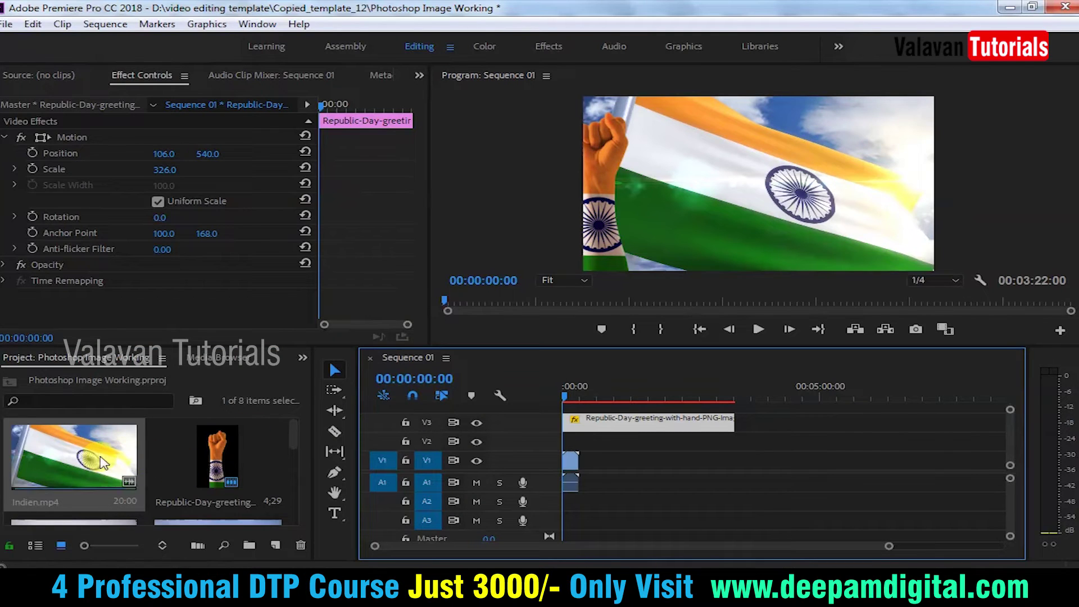
- Append the Agra, India Gate and Jama Masjid clips to the end of V1
scroll(128, 469, "down", 2)
left_click(208, 458)
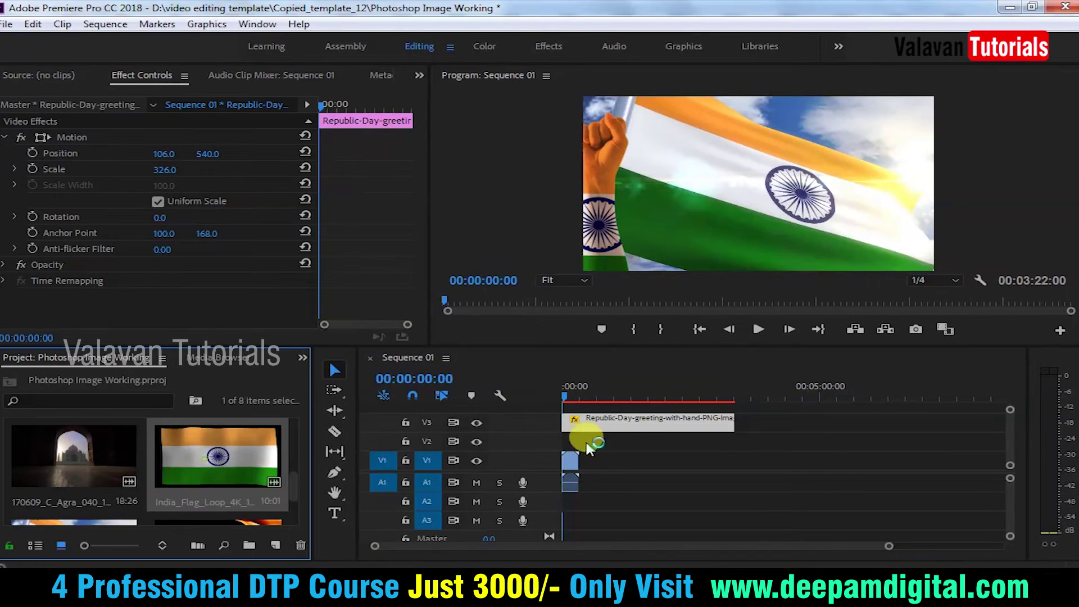
left_click(212, 453)
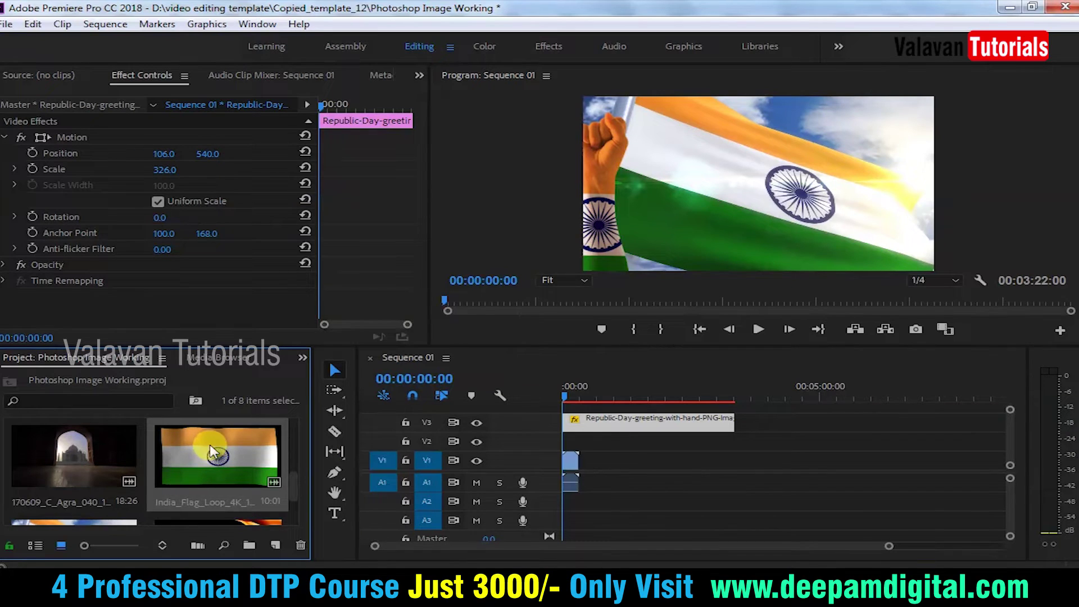
left_click(64, 470)
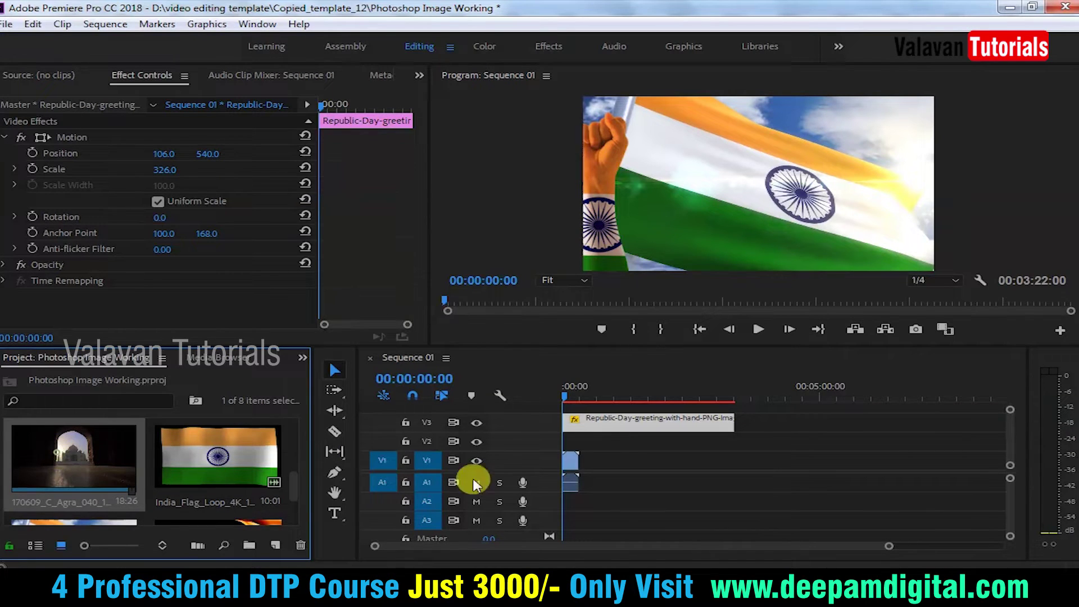
left_click_drag(474, 485, 593, 471)
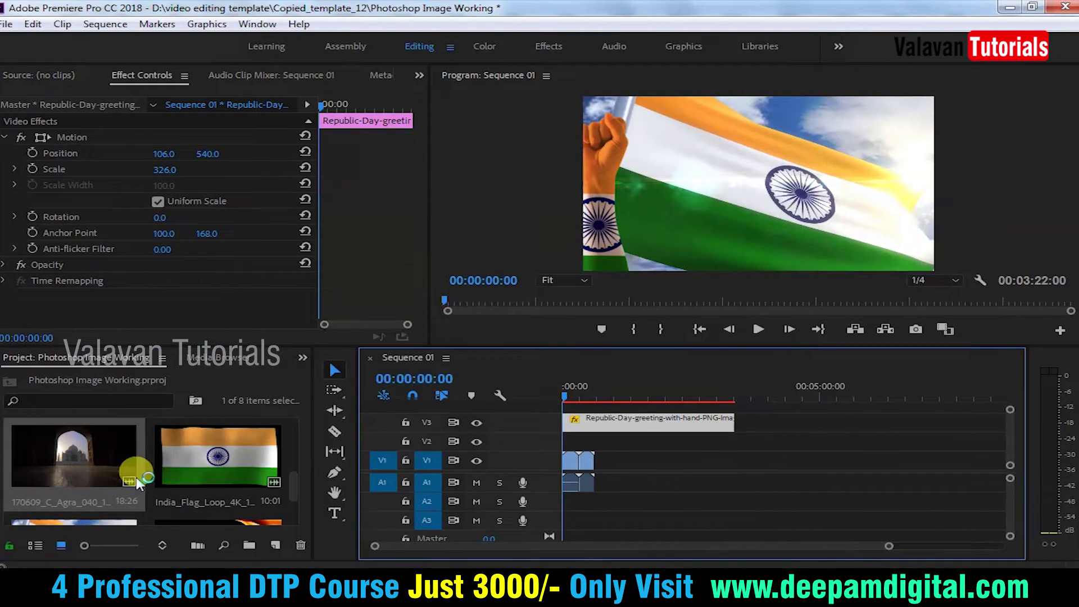
scroll(138, 483, "down", 1)
scroll(137, 489, "up", 1)
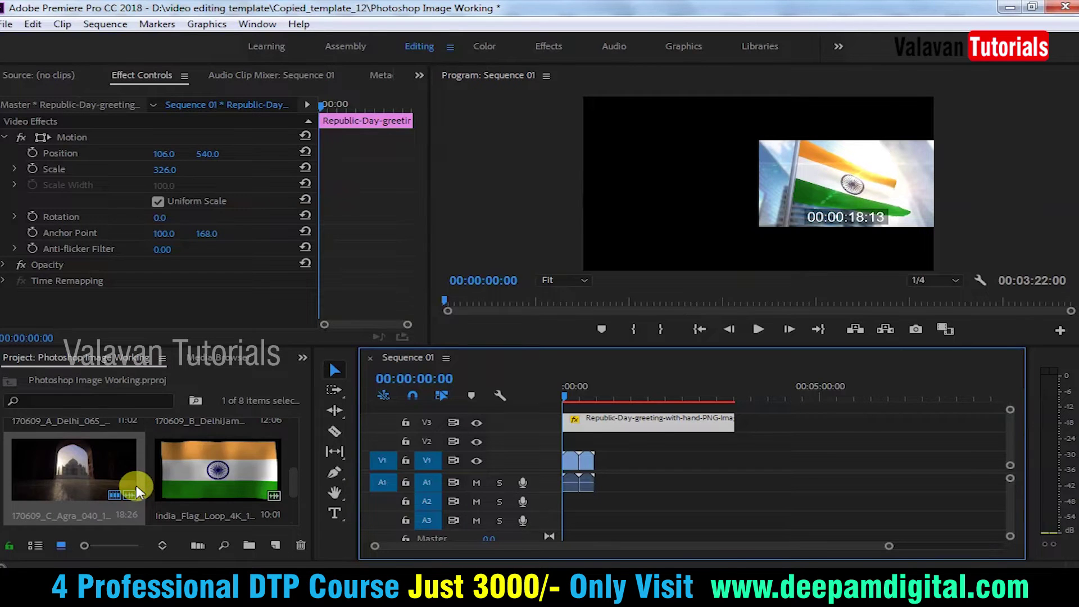
scroll(126, 483, "up", 1)
left_click_drag(111, 474, 602, 467)
mouse_move(340, 475)
left_mouse_down()
mouse_move(617, 472)
mouse_move(297, 509)
left_mouse_up()
mouse_move(247, 471)
left_mouse_down()
mouse_move(630, 467)
mouse_move(588, 462)
left_mouse_up()
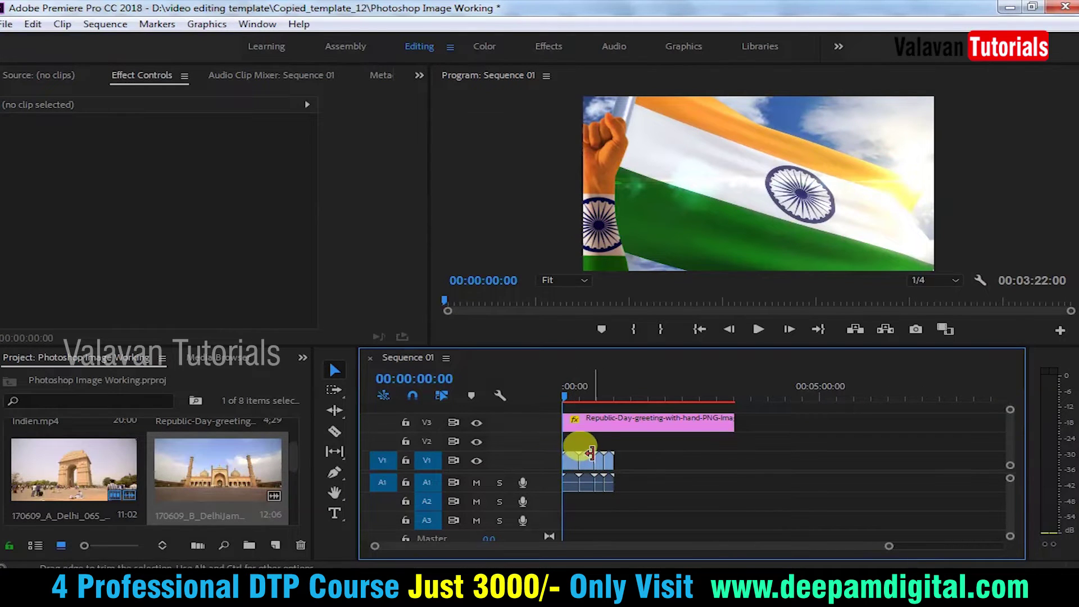
- Trim the fist overlay's end to line up with the V1 clips and turn snapping off
left_click_drag(729, 421, 613, 421)
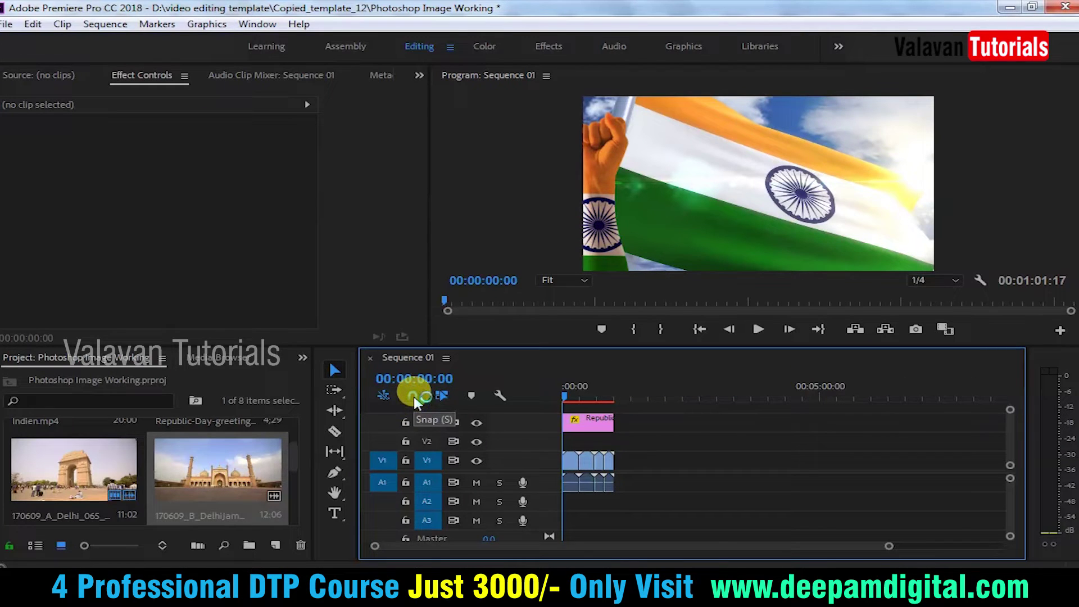
left_click(413, 397)
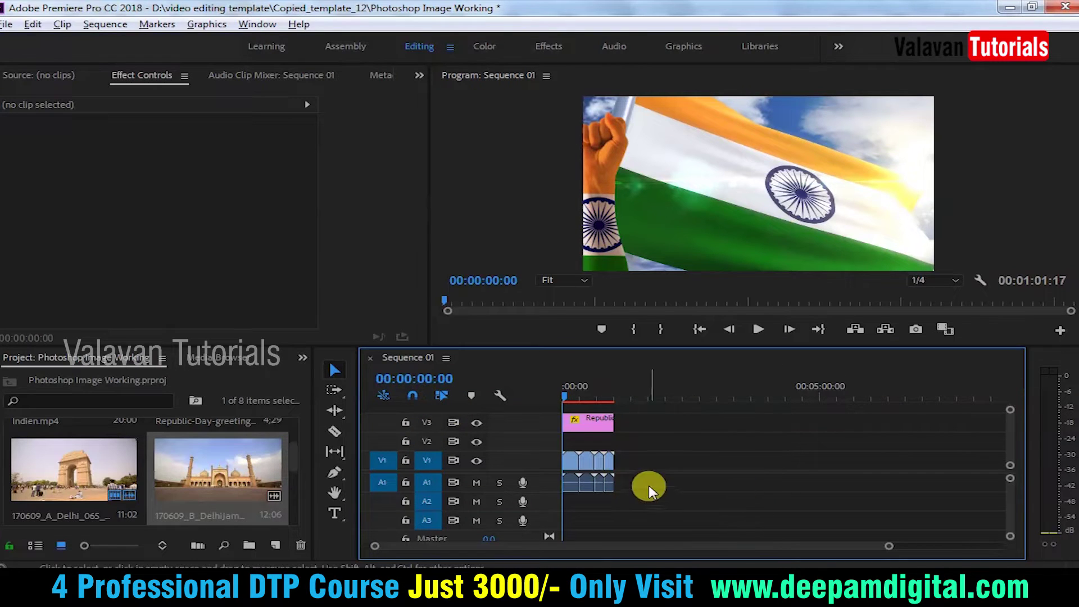
scroll(652, 484, "down", 5)
- Play the sequence from the beginning and zoom the timeline out to show all of it
left_click_drag(612, 548, 409, 523)
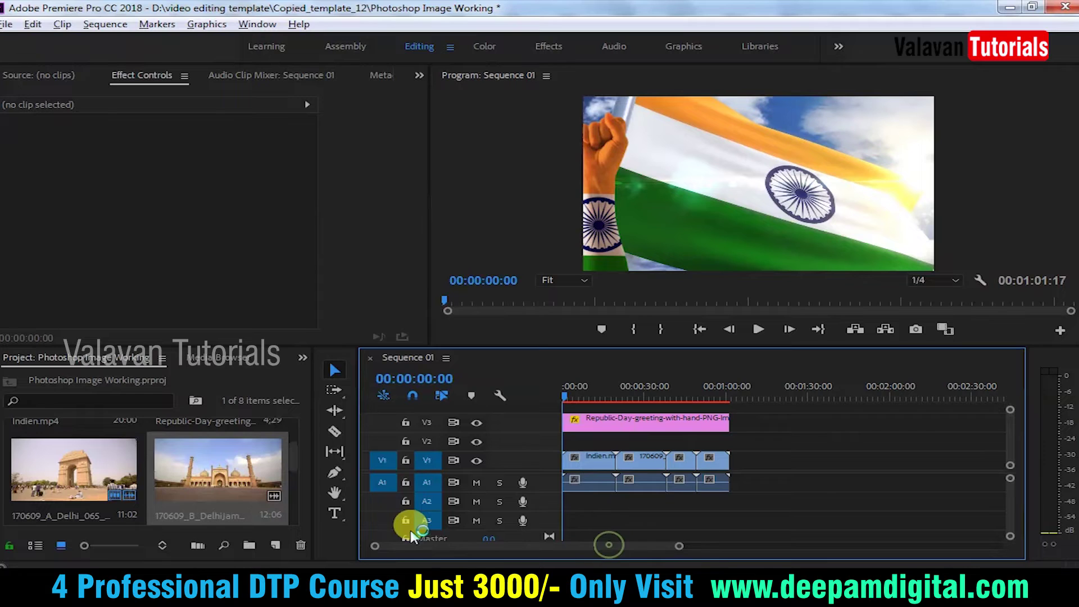
scroll(651, 439, "up", 3)
left_click_drag(517, 554, 447, 548)
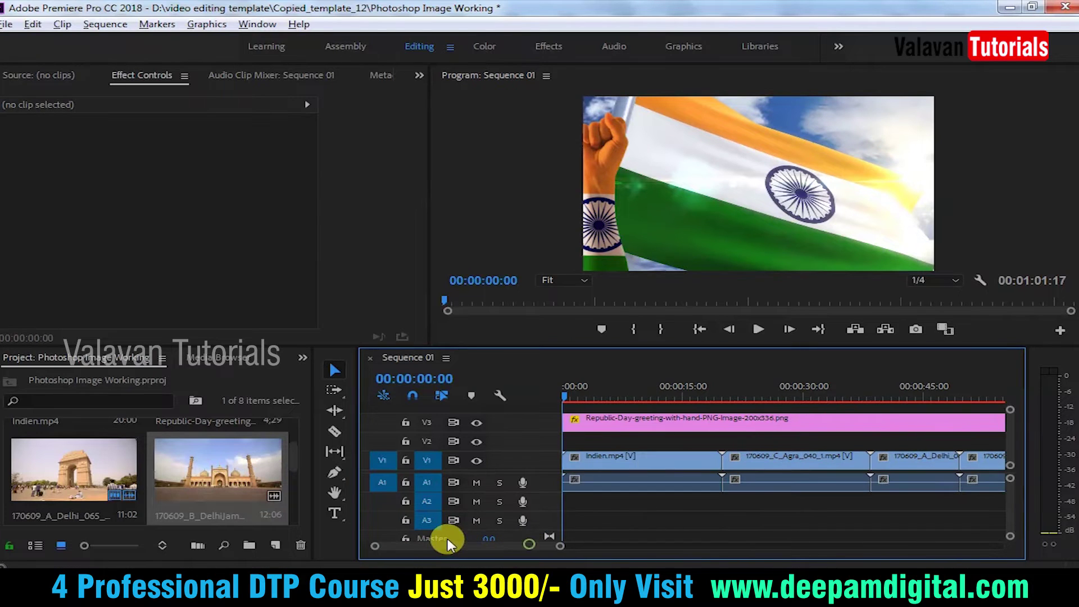
left_click(759, 329)
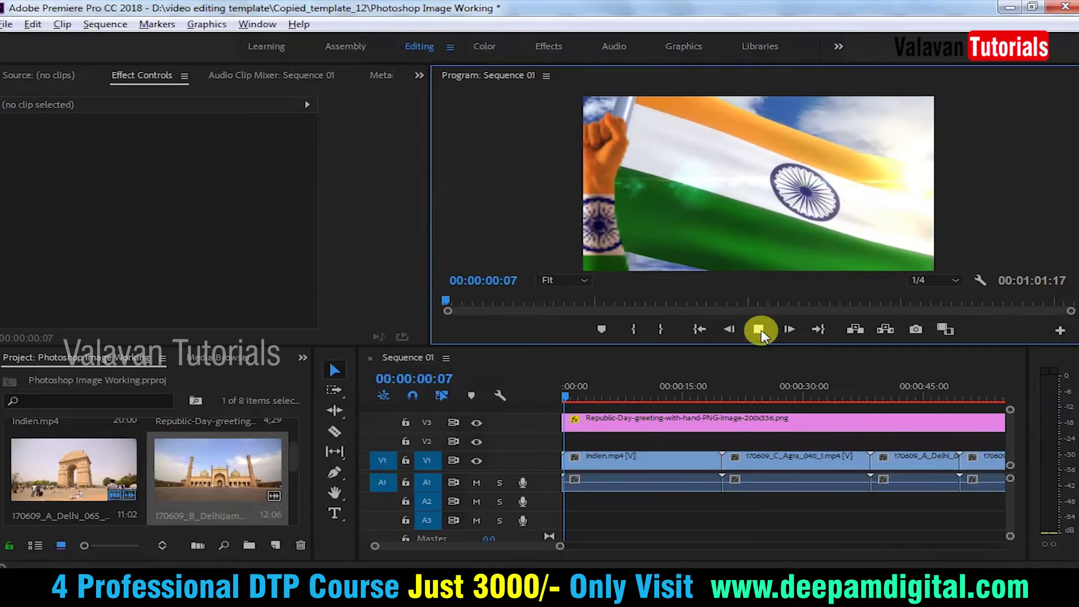
key("minus")
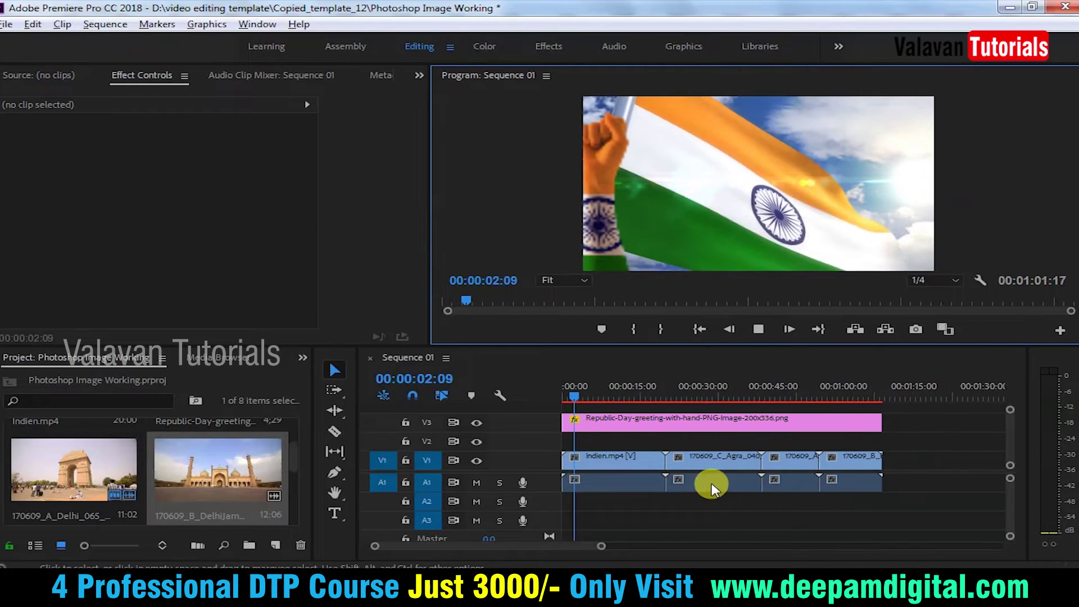
key("minus")
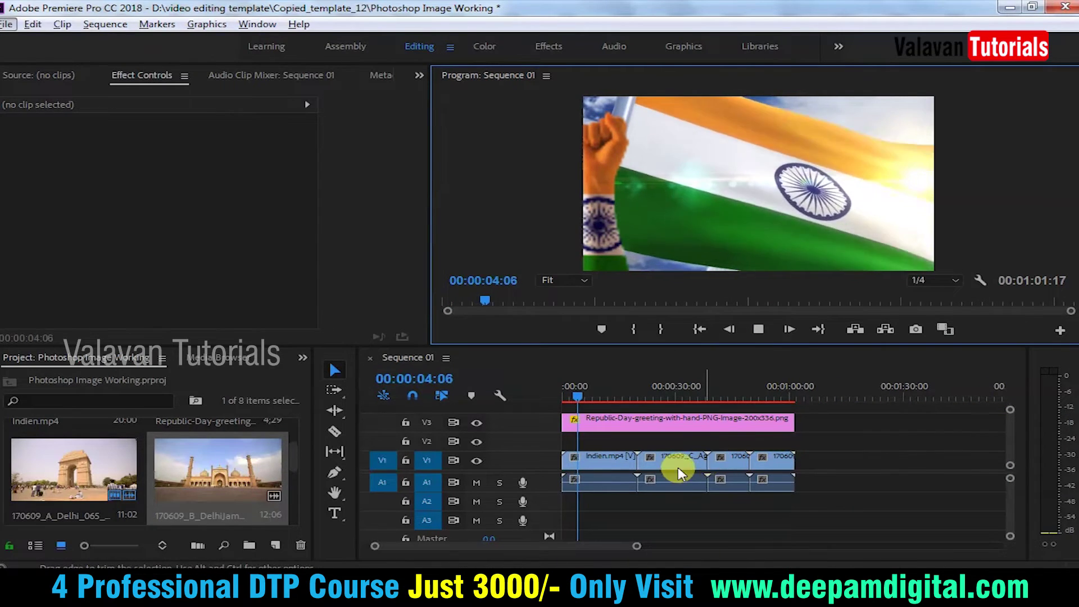
- Stop playback, try Indien.mp4 at Scale 54, then reset it to 100 and select Motion
left_click(615, 456)
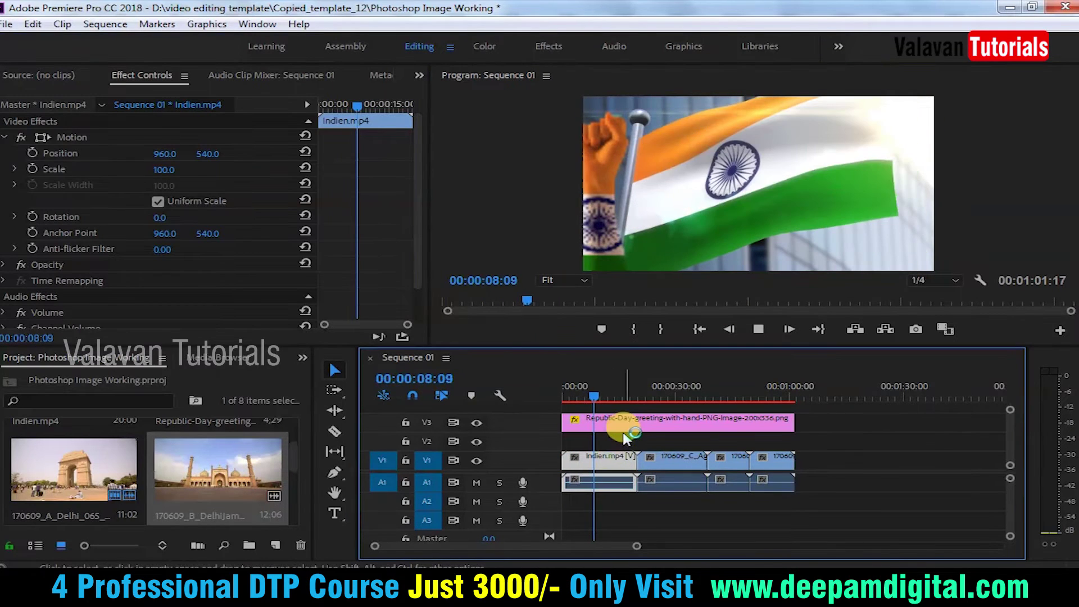
key("space")
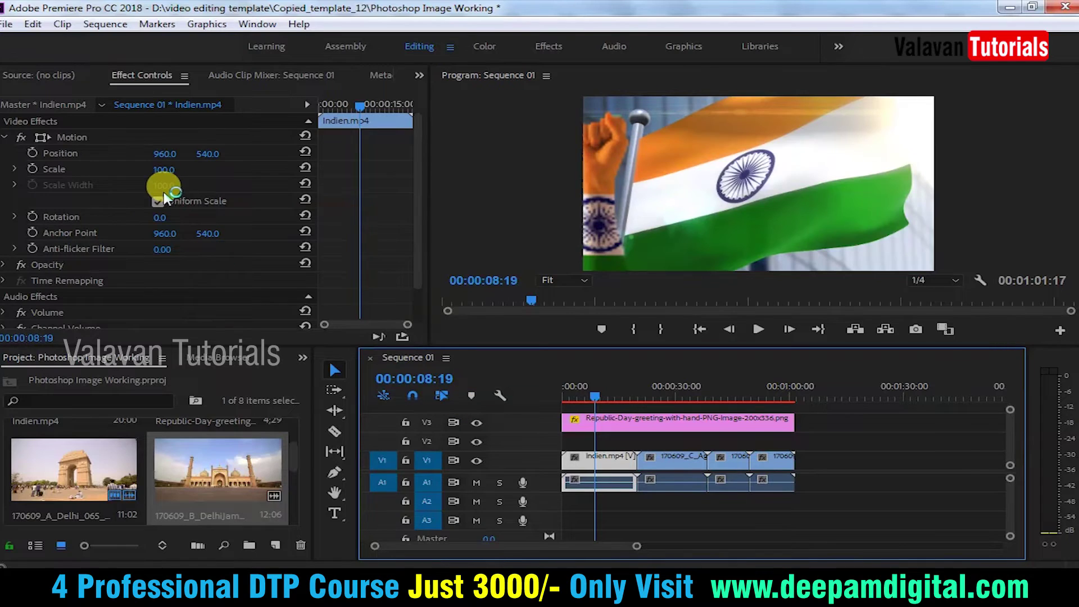
left_click_drag(163, 169, 151, 169)
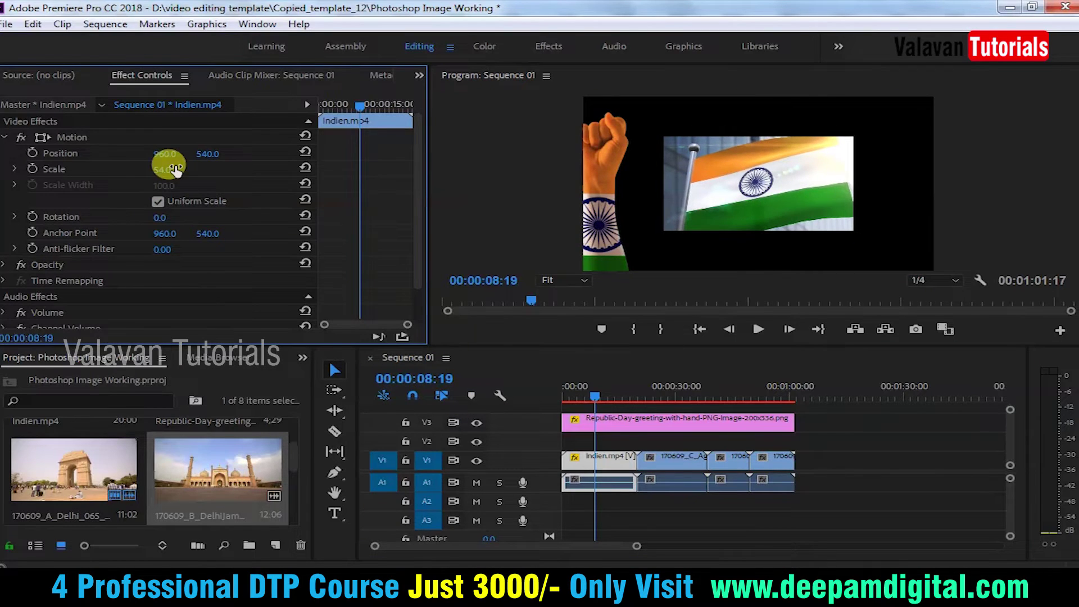
left_click(305, 168)
left_click(707, 224)
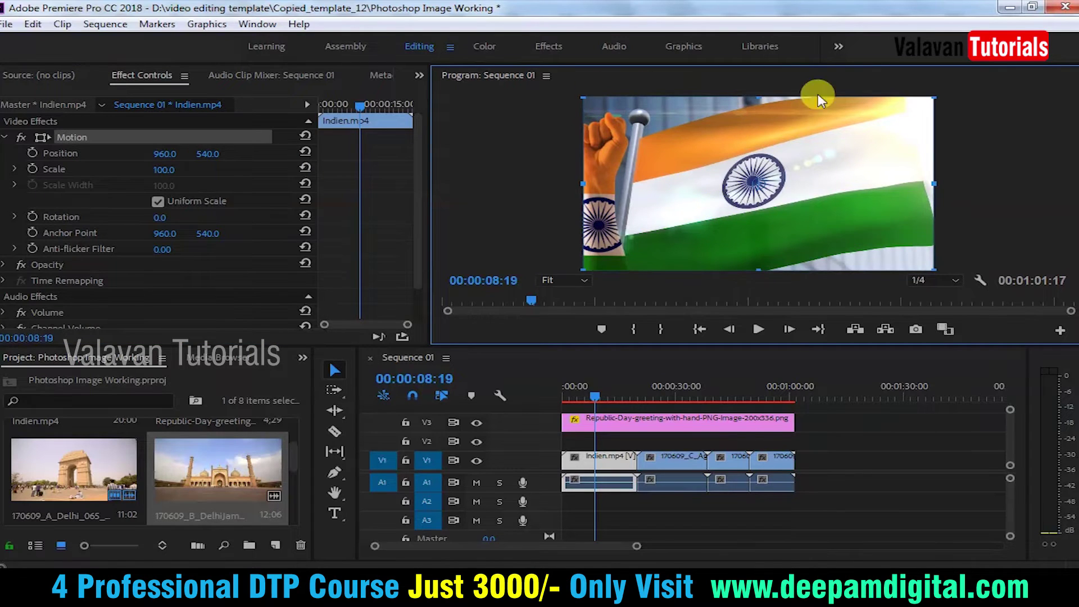
- Load the Agra and 170609_A_Delhi_065_1.mp4 clips into the Source monitor and scrub to about 40 seconds
left_click(661, 408)
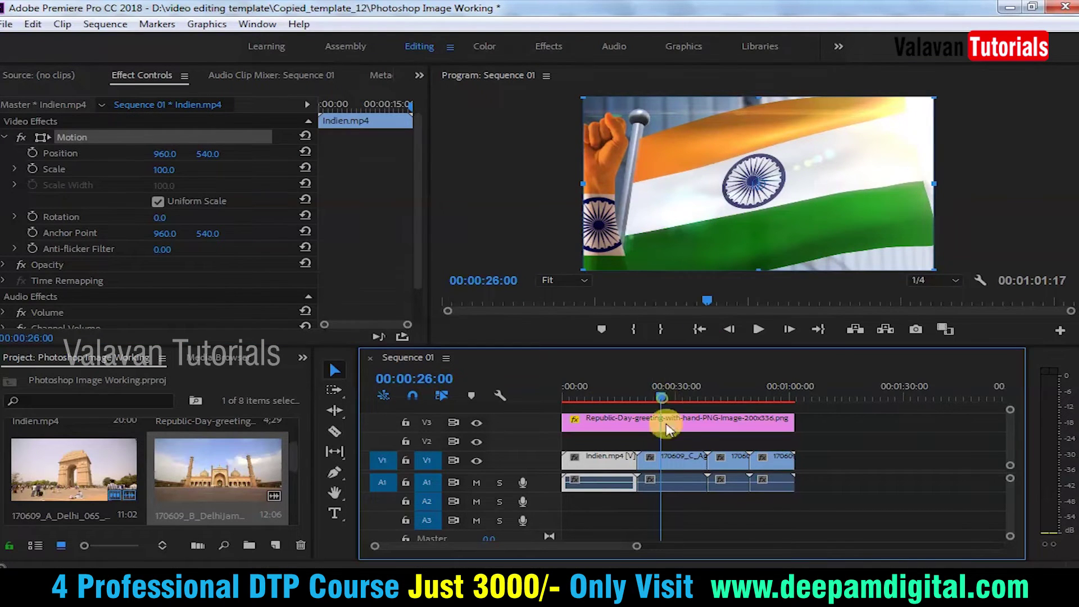
double_click(678, 457)
double_click(716, 459)
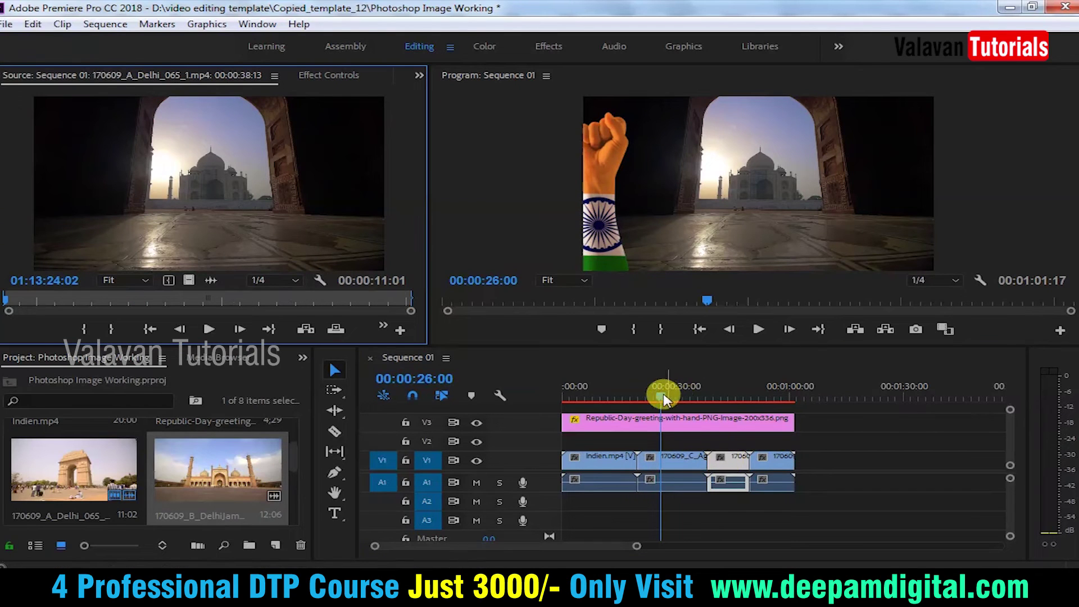
left_click_drag(664, 399, 716, 396)
left_click(976, 204)
key("Left")
key("Left")
- Inspect the India Gate clip, then load the Jama Masjid clip into the Source monitor and move the playhead into it
left_click(736, 467)
key("f")
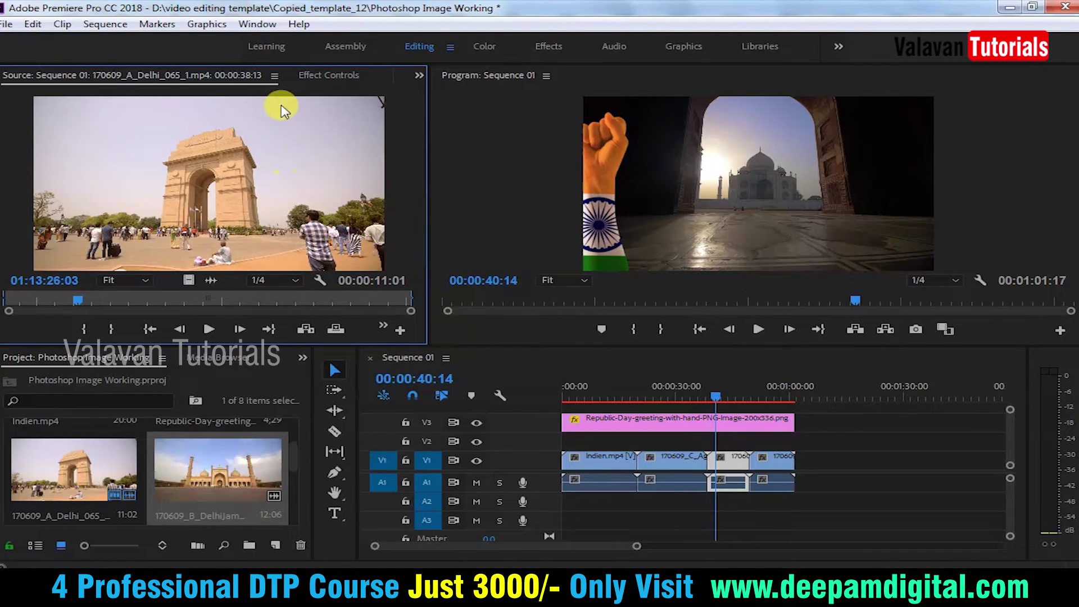
key("shift+r")
left_click(848, 164)
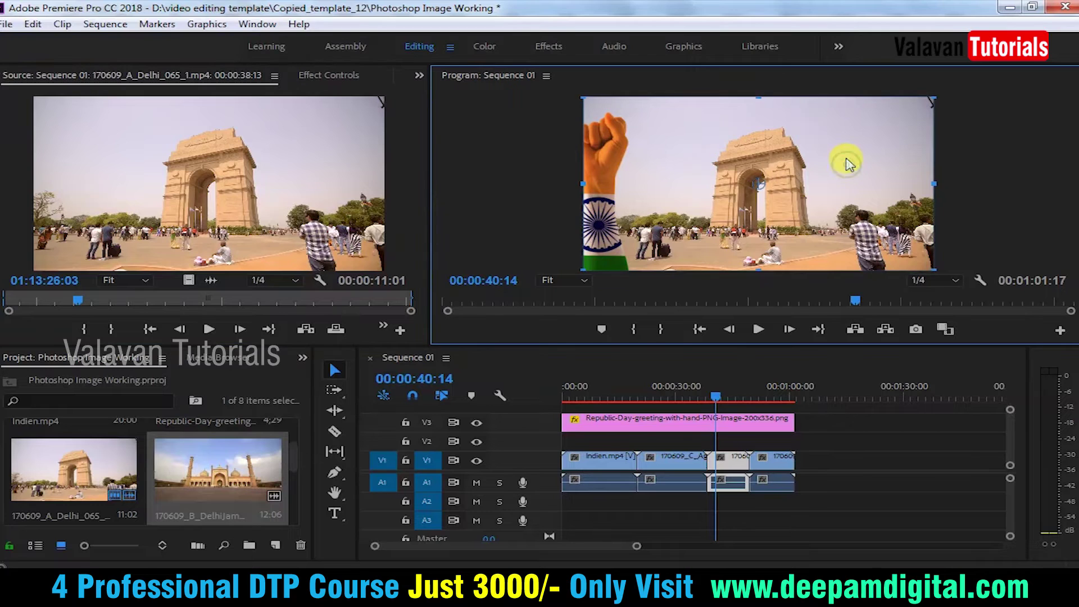
double_click(783, 464)
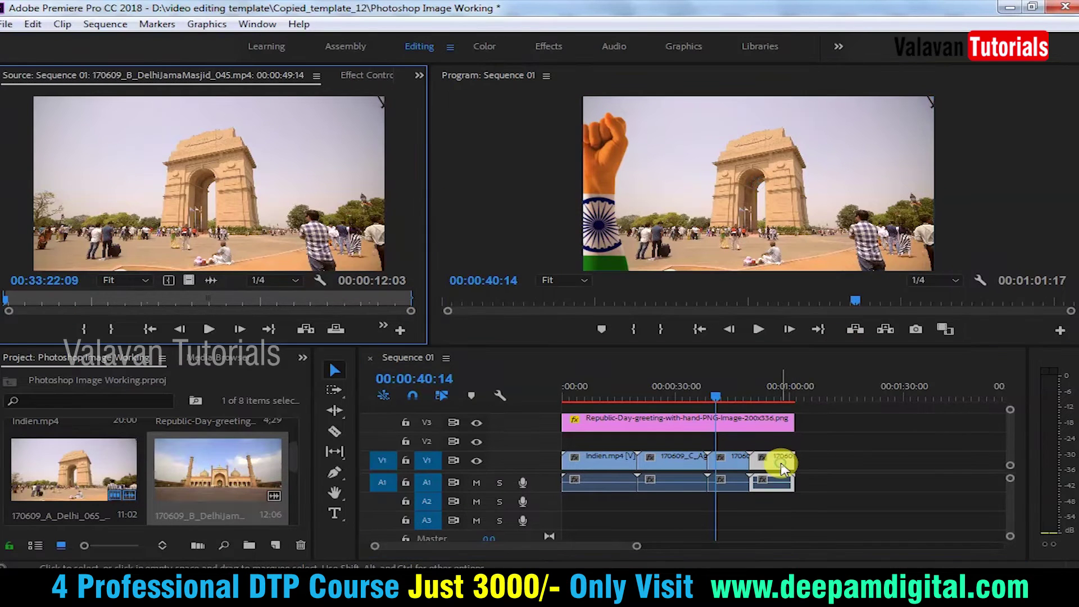
left_click_drag(720, 398, 774, 396)
left_click(821, 233)
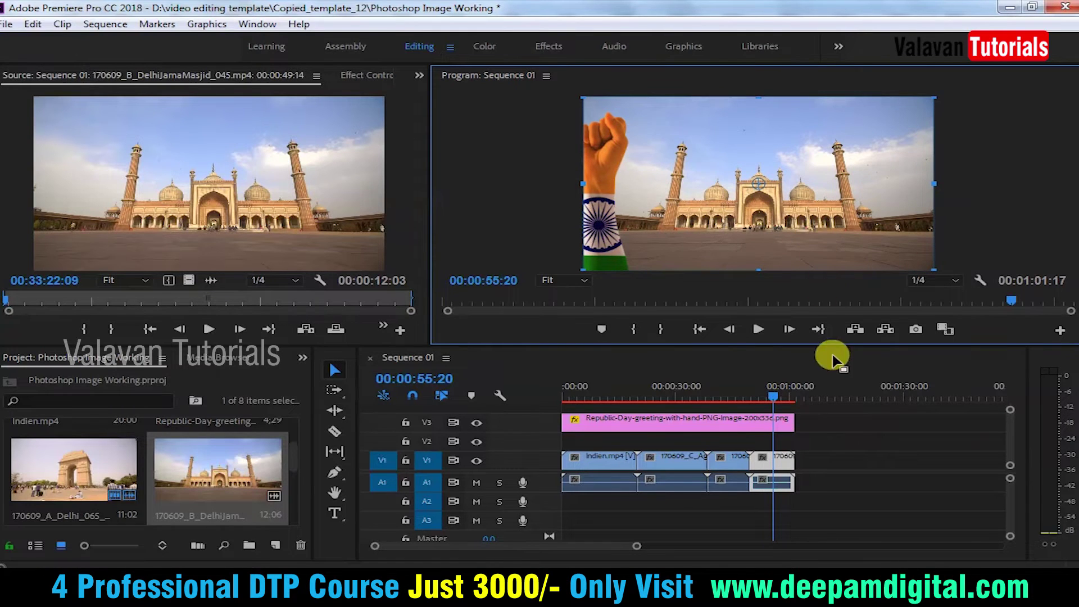
- Go back to the sequence start and play it through
left_click(699, 329)
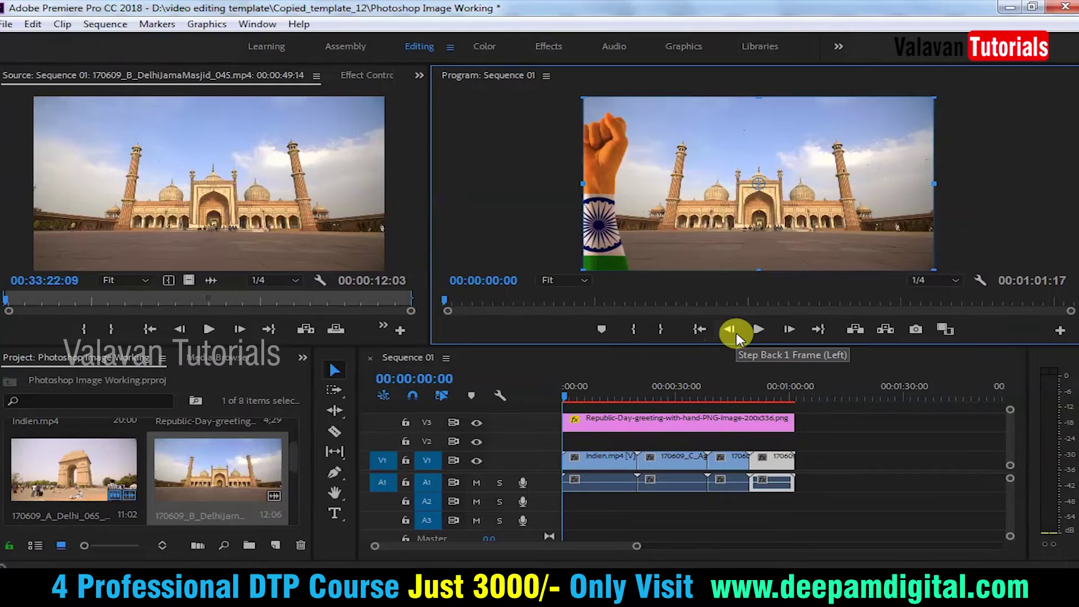
left_click(758, 331)
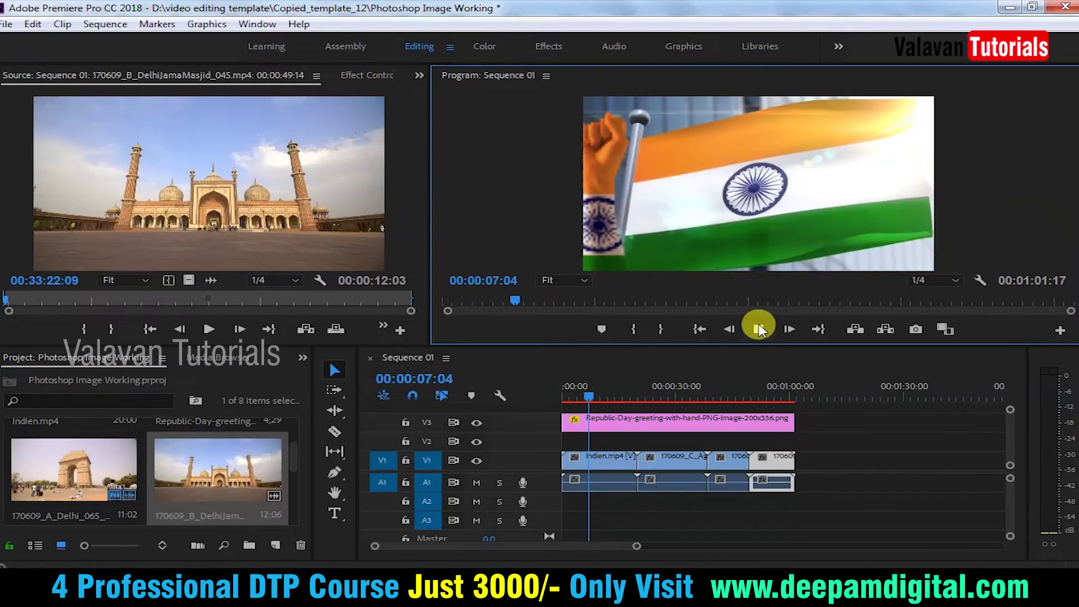
left_click(759, 329)
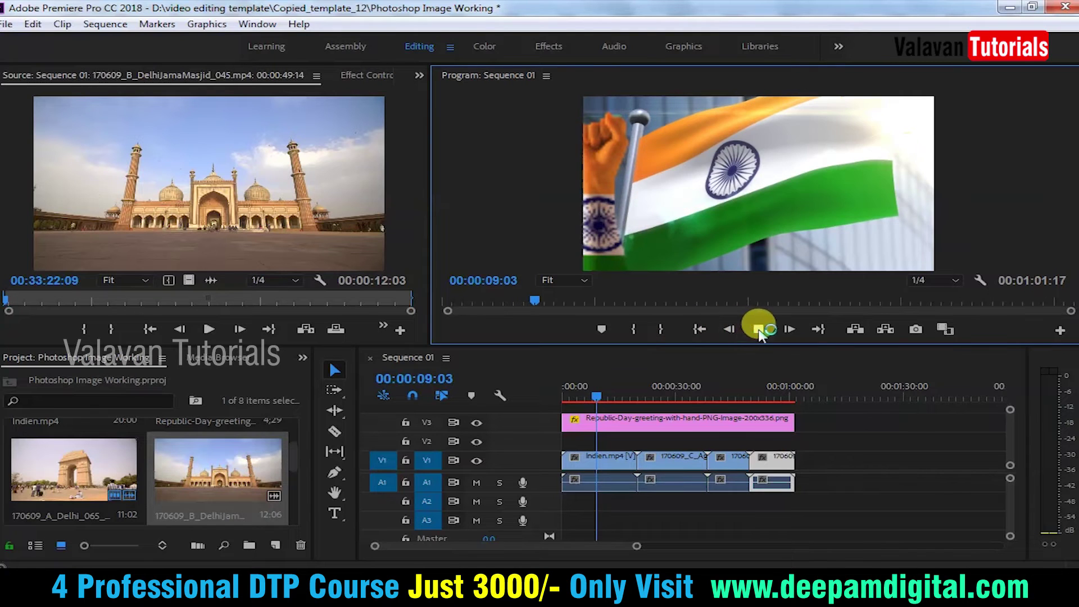
- Mute track A1, play the sequence silently, and stop it around 30 seconds
left_click(475, 484)
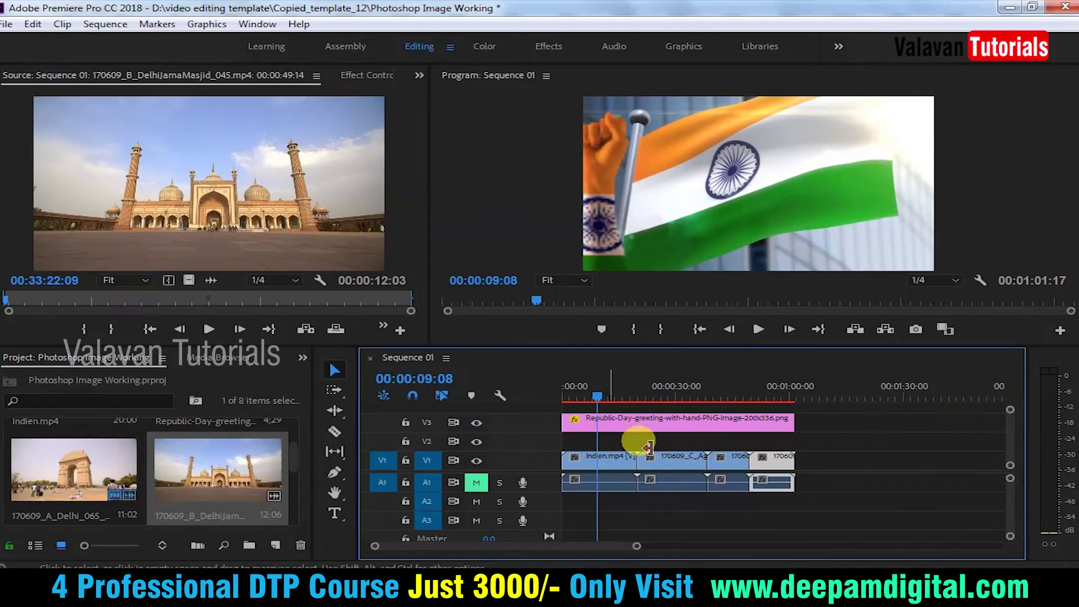
left_click(758, 331)
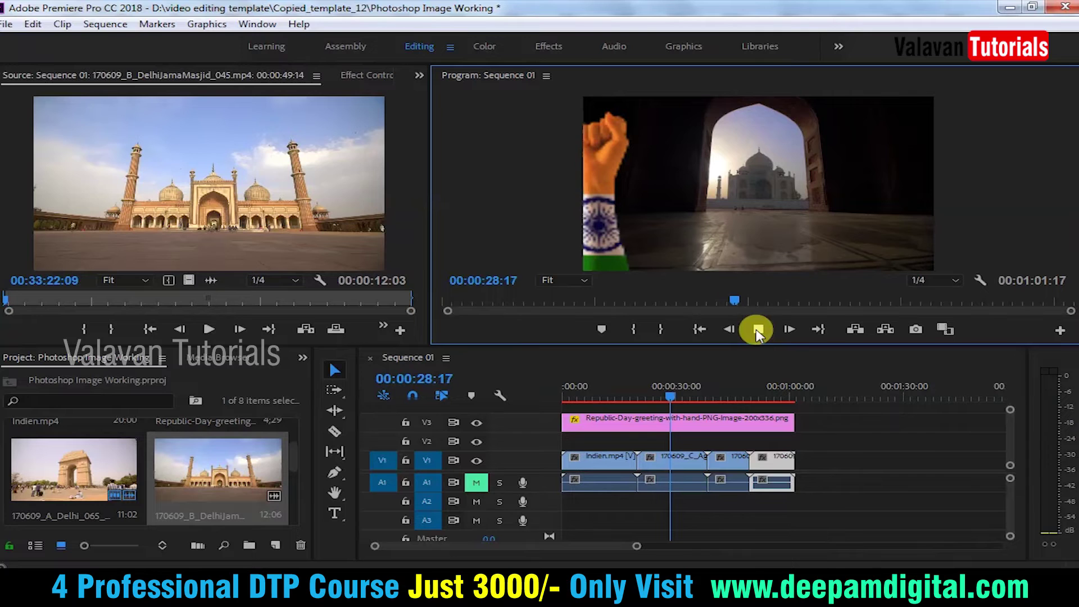
left_click(706, 439)
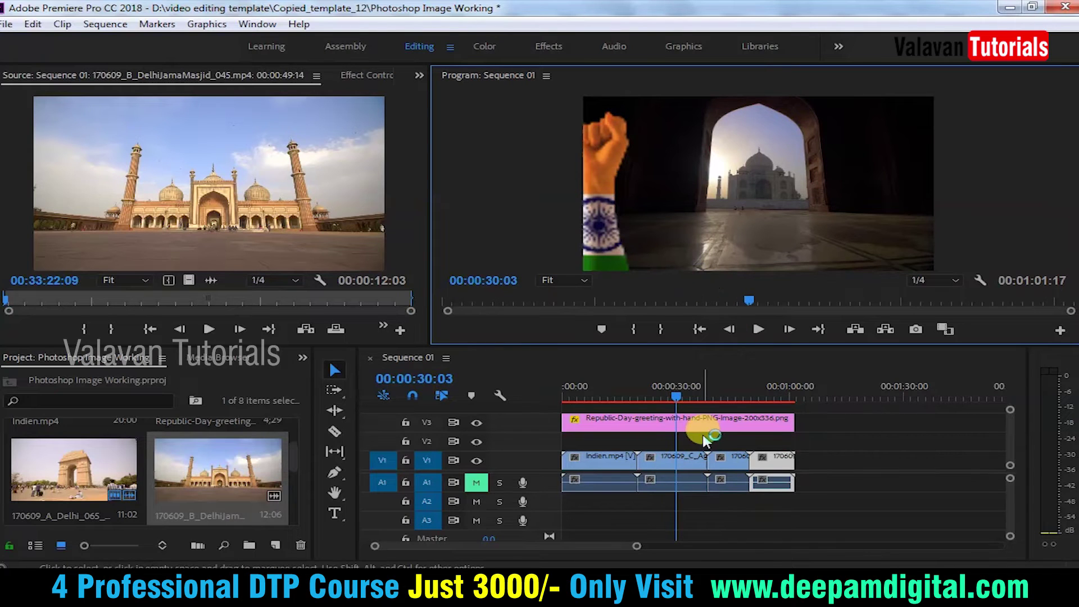
left_click(621, 225)
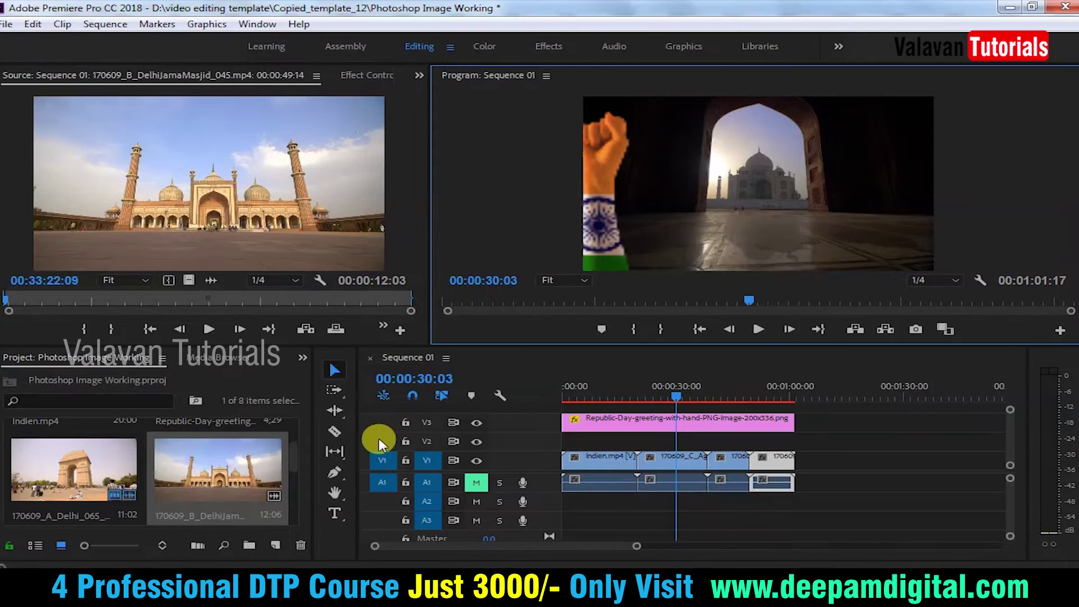
- Drag flag.png from the Project panel onto V2 at the start of the sequence
left_click(190, 487)
scroll(257, 484, "down", 3)
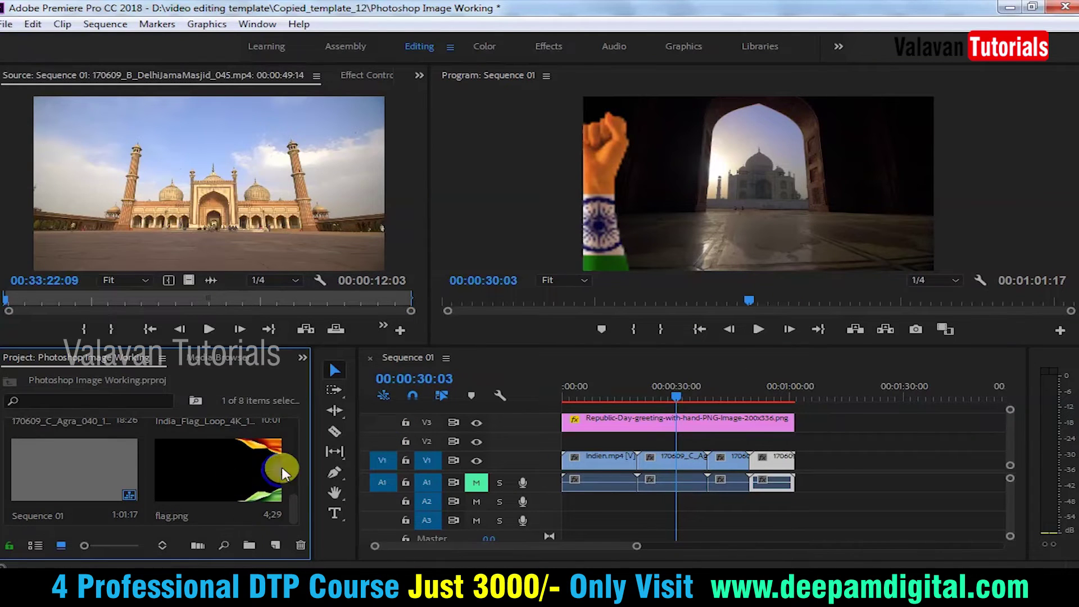
mouse_move(222, 483)
left_mouse_down()
mouse_move(558, 443)
mouse_move(785, 460)
left_mouse_up()
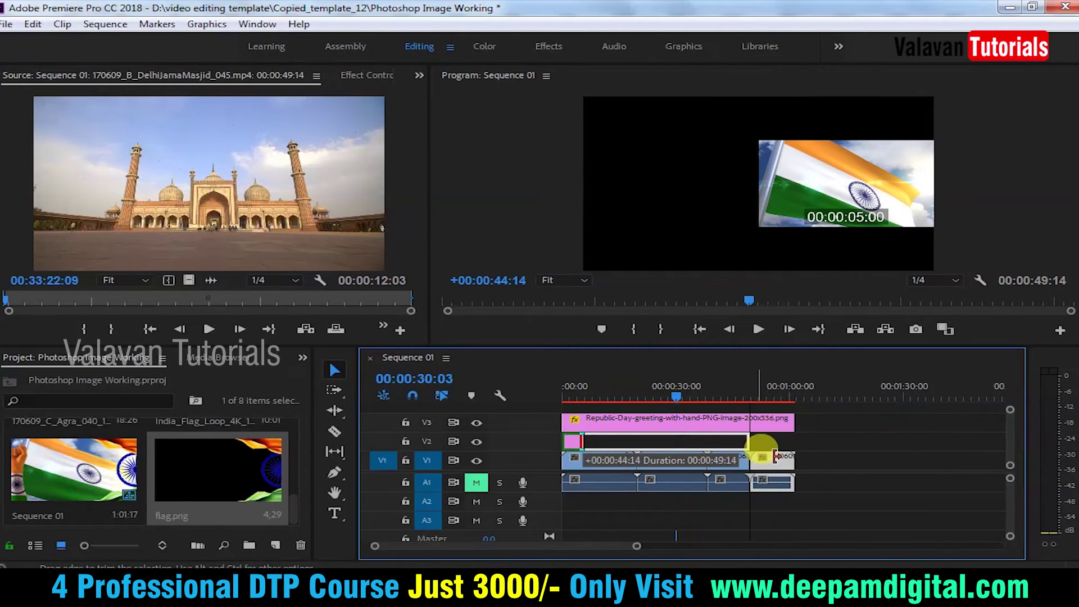
left_click(789, 479)
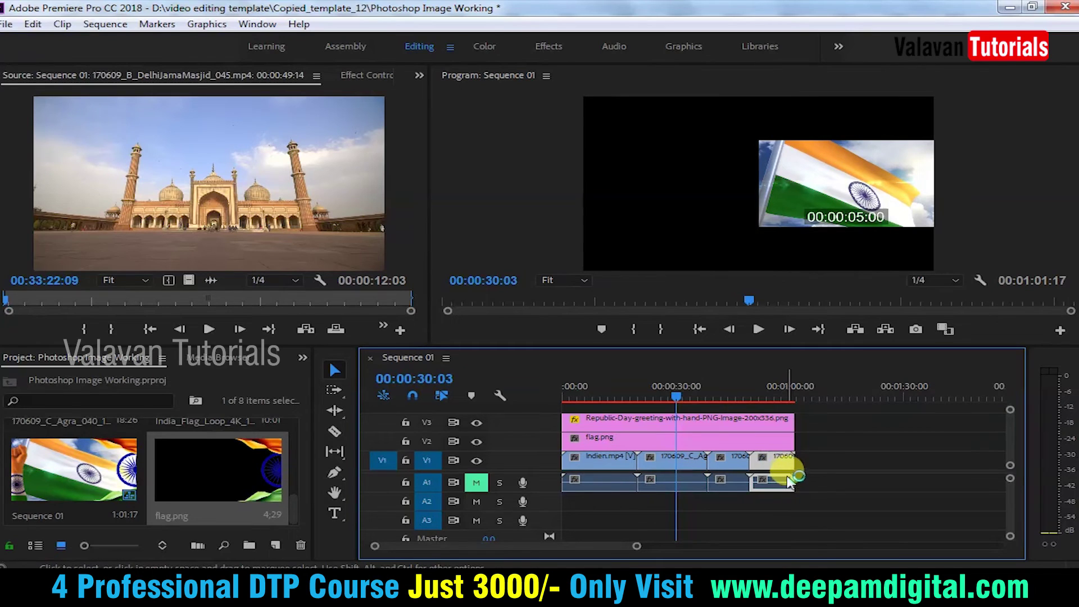
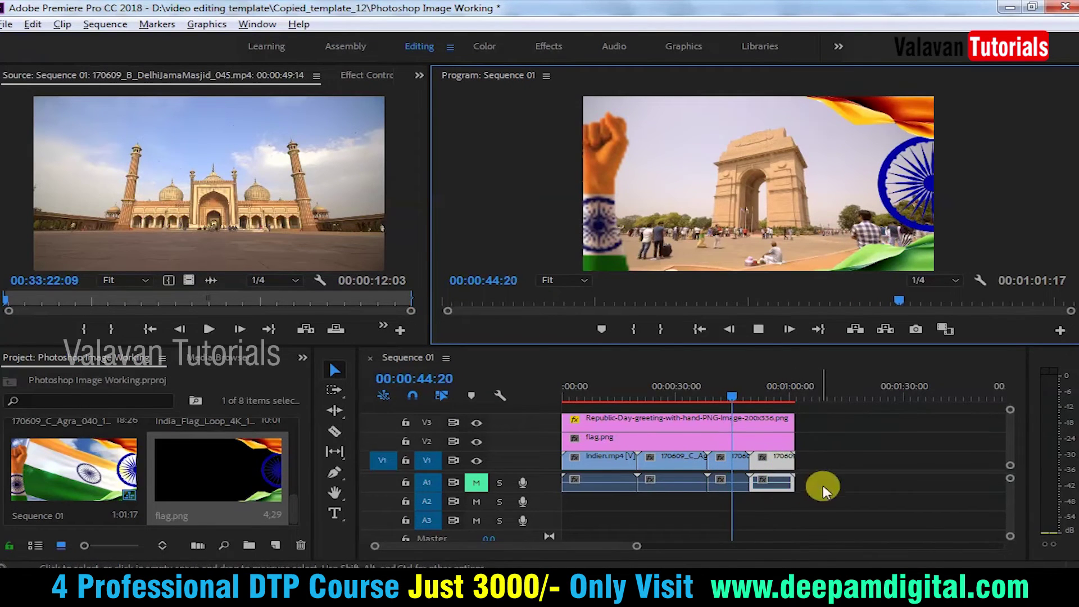
- Preview Sequence 01 and bring the whole sequence into view from the start
key("equal")
key("equal")
left_click(758, 329)
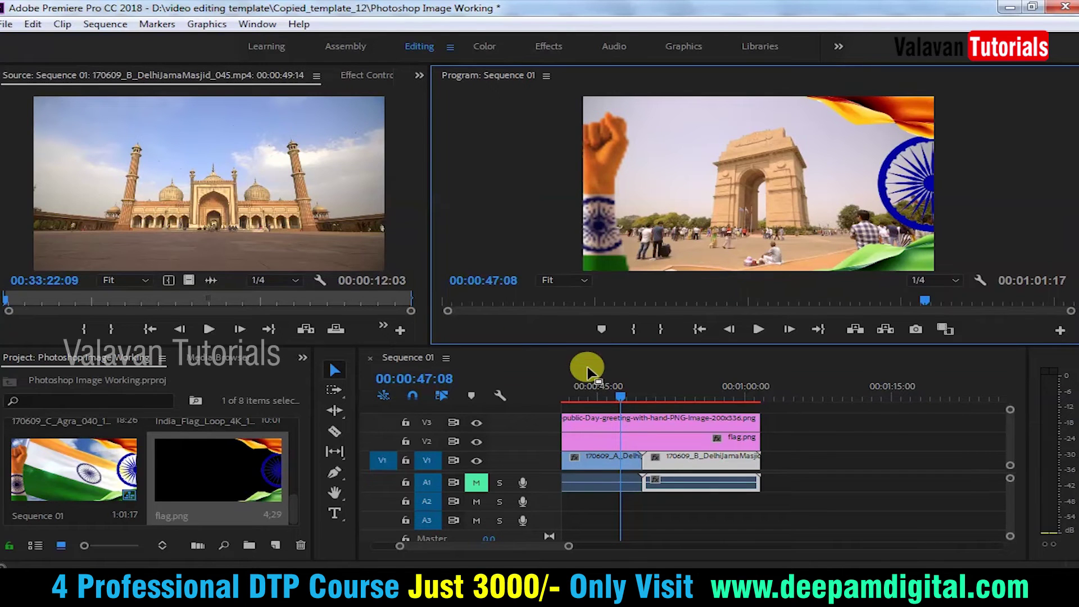
scroll(646, 466, "up", 3)
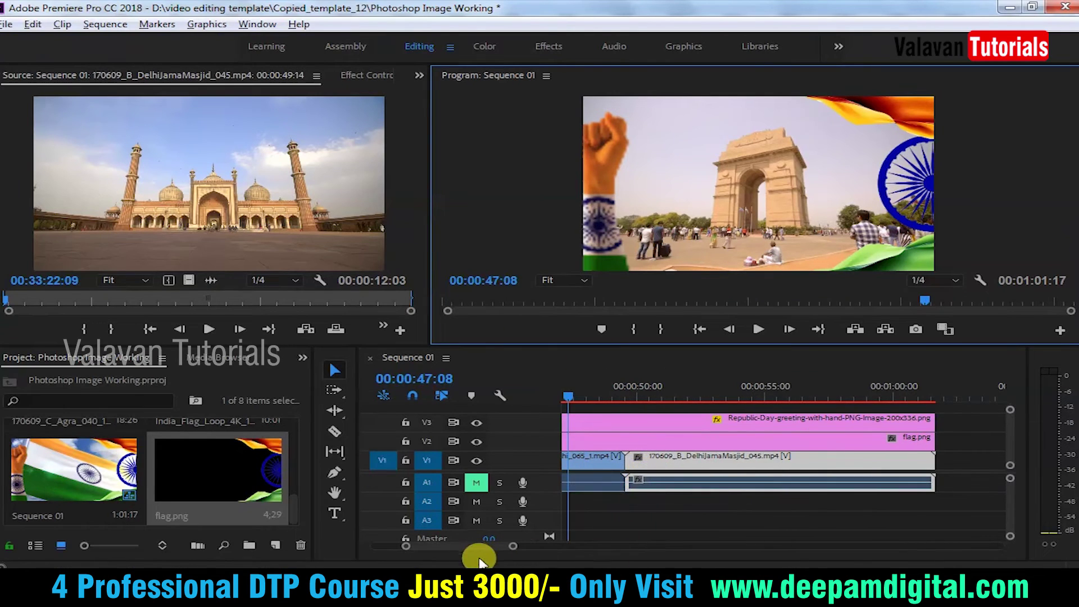
left_click_drag(485, 546, 422, 546)
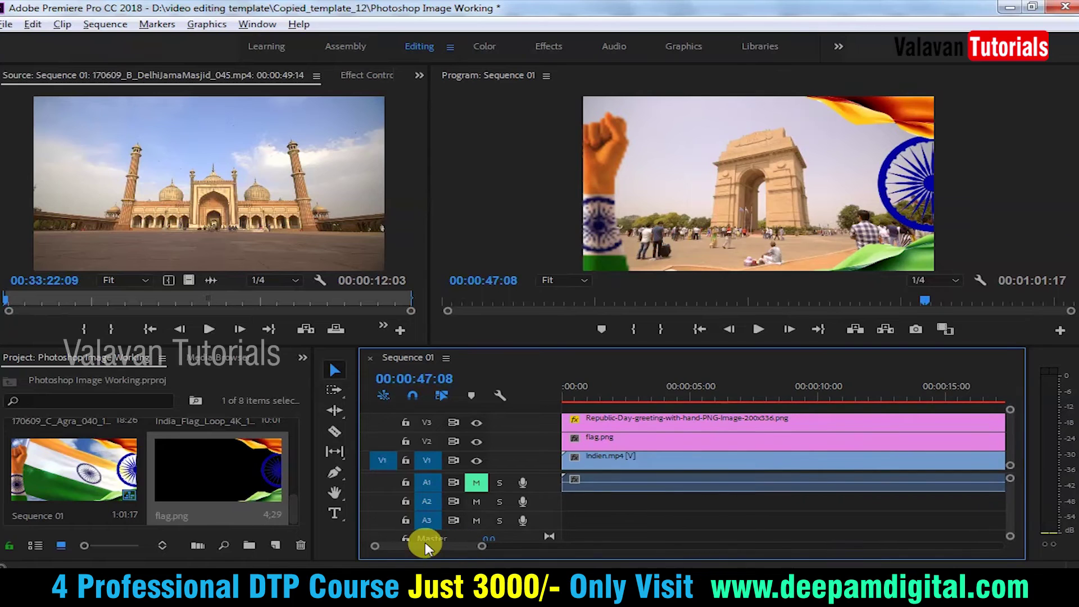
scroll(746, 484, "down", 2)
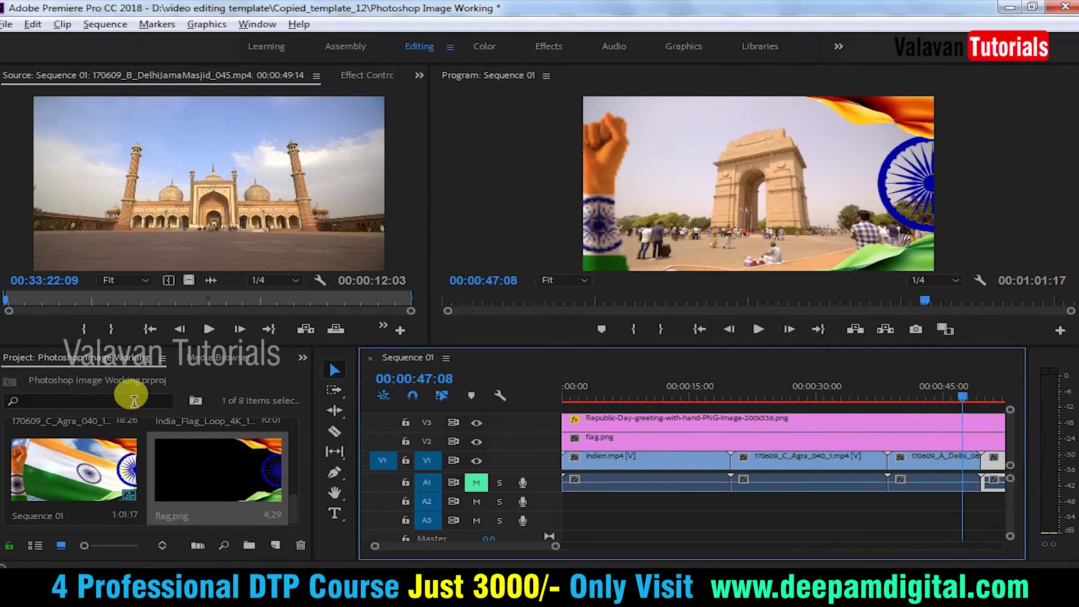
- Locate the Dip to White transition under Video Transitions > Dissolve in the Effects panel
left_click(303, 358)
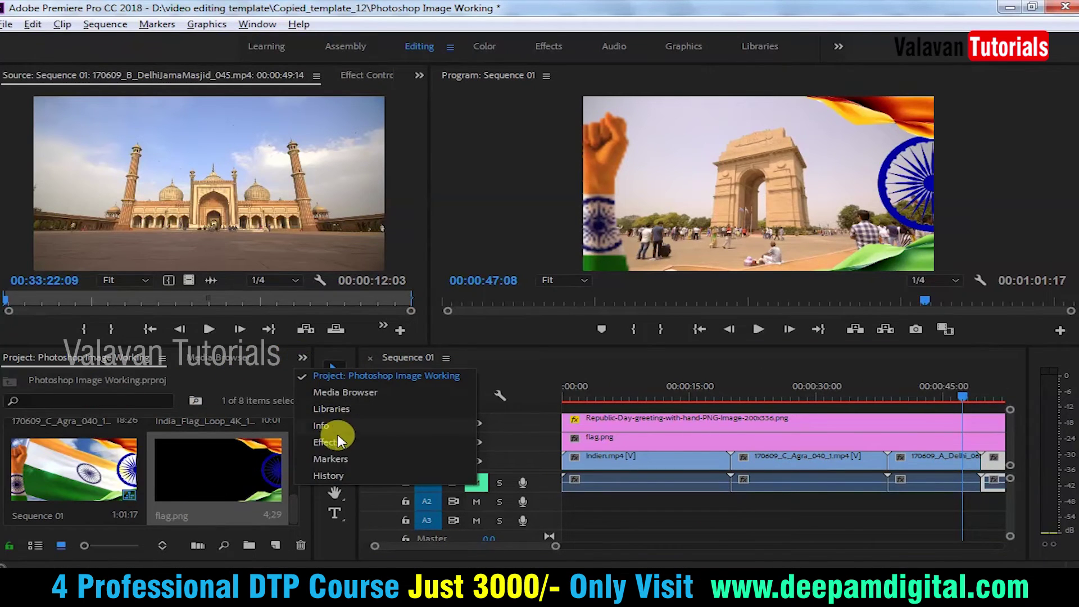
left_click(81, 376)
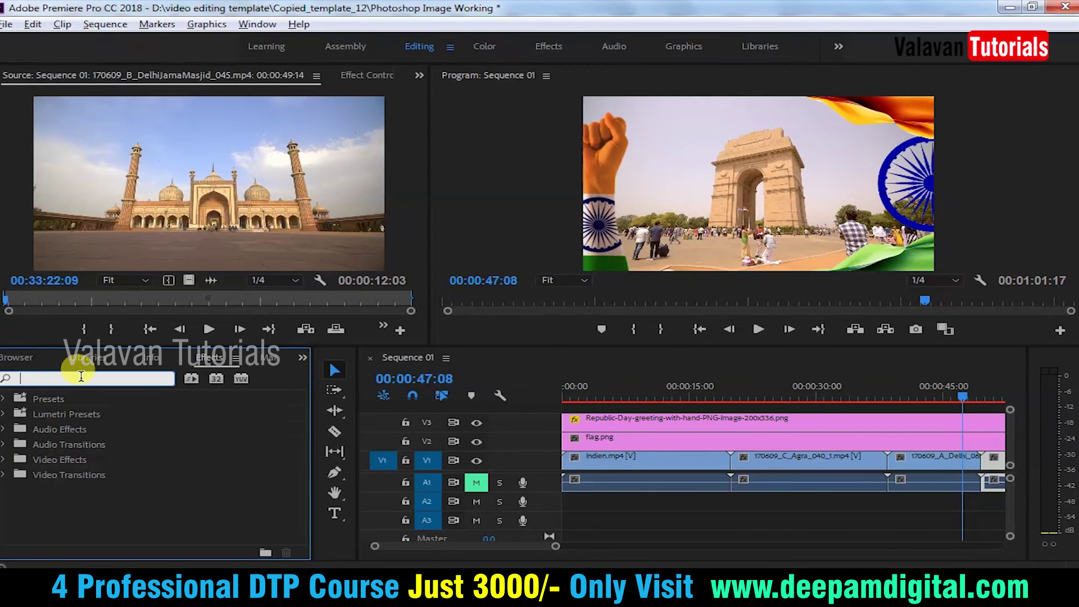
left_click(43, 458)
left_click(9, 464)
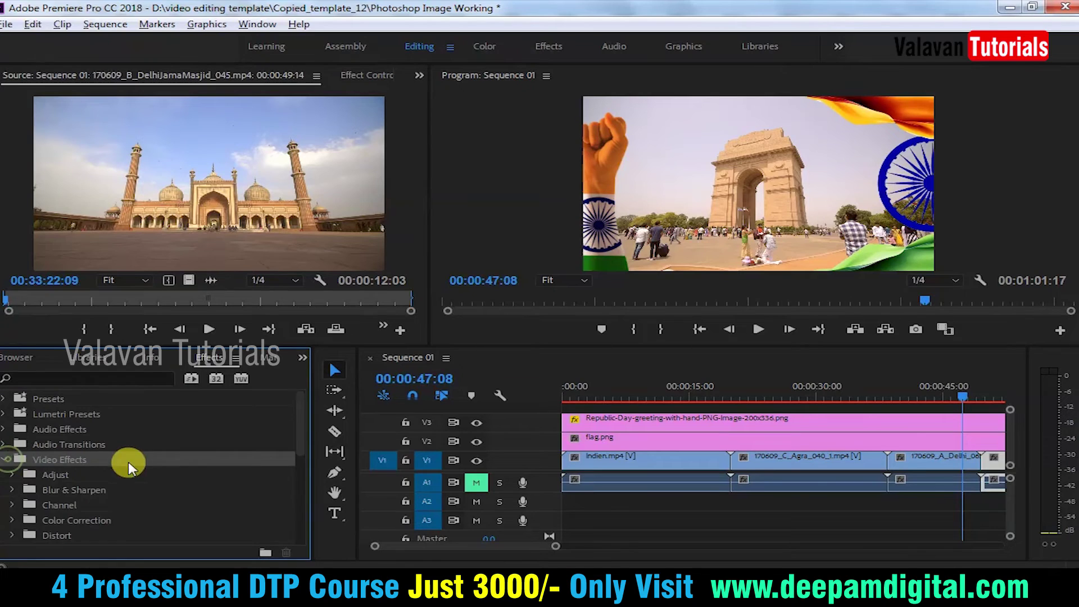
scroll(128, 467, "down", 1)
scroll(128, 471, "down", 1)
scroll(115, 484, "down", 1)
scroll(101, 501, "down", 3)
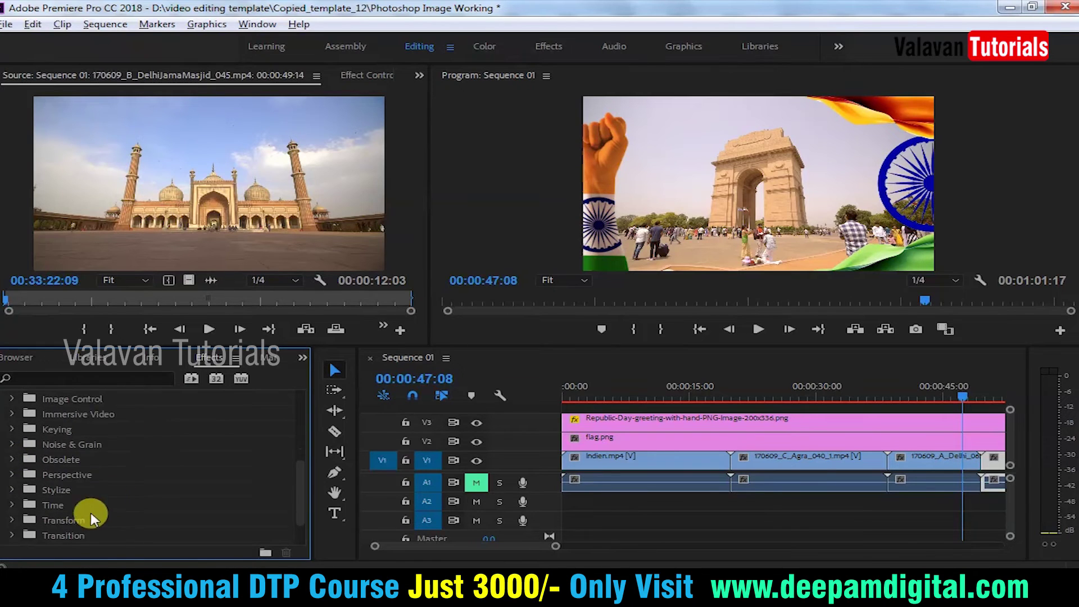
scroll(78, 525, "down", 2)
left_click(68, 534)
scroll(116, 507, "down", 2)
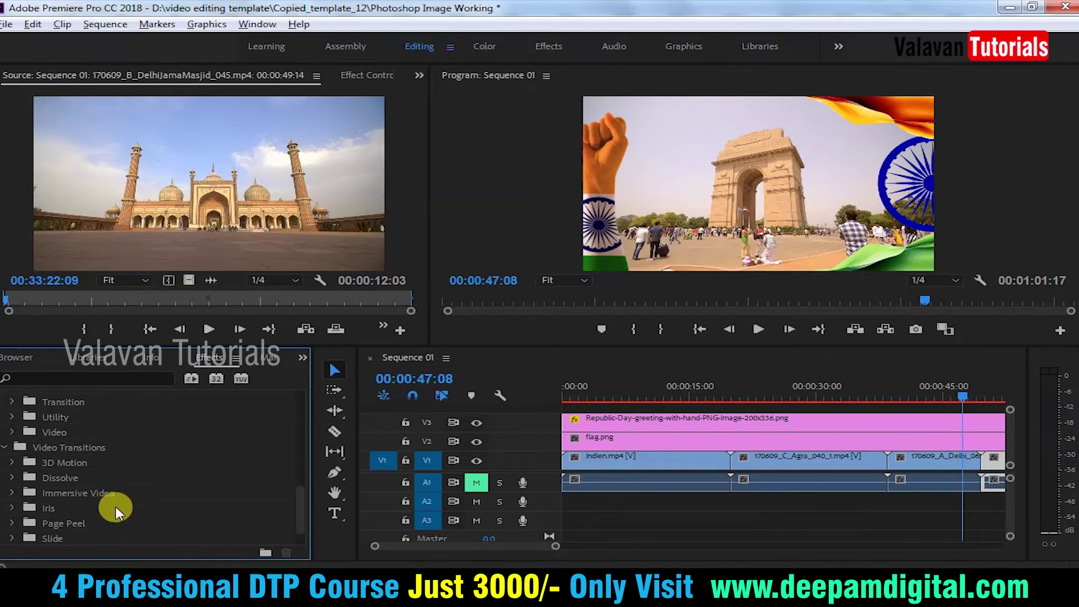
left_click(56, 478)
scroll(107, 506, "down", 1)
left_click(97, 509)
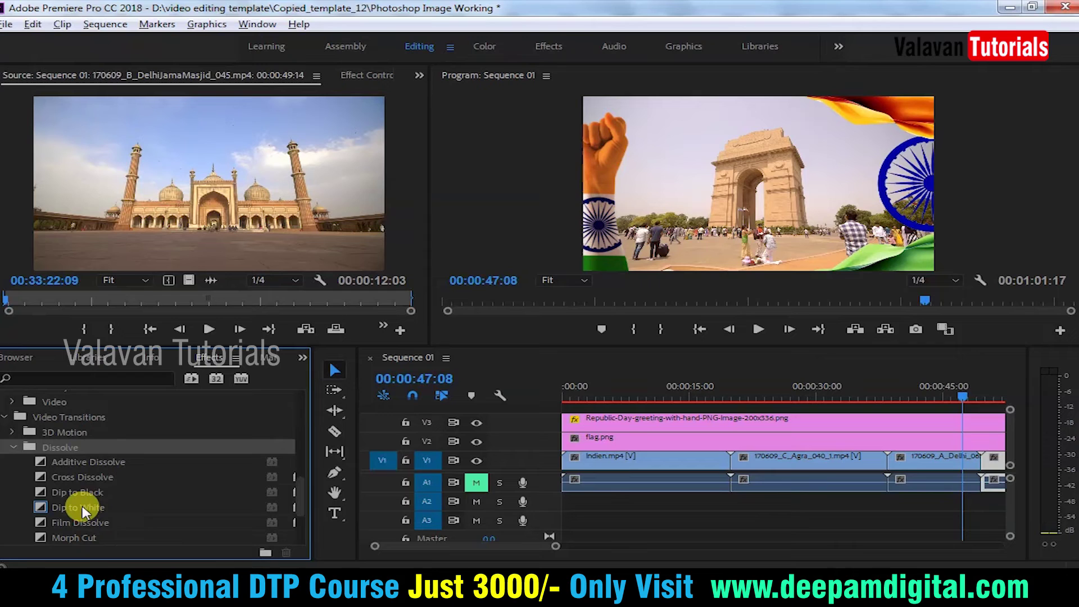
- Place Dip to White between the Indien and Agra clips and shorten it to 20 frames
left_click_drag(79, 508, 736, 465)
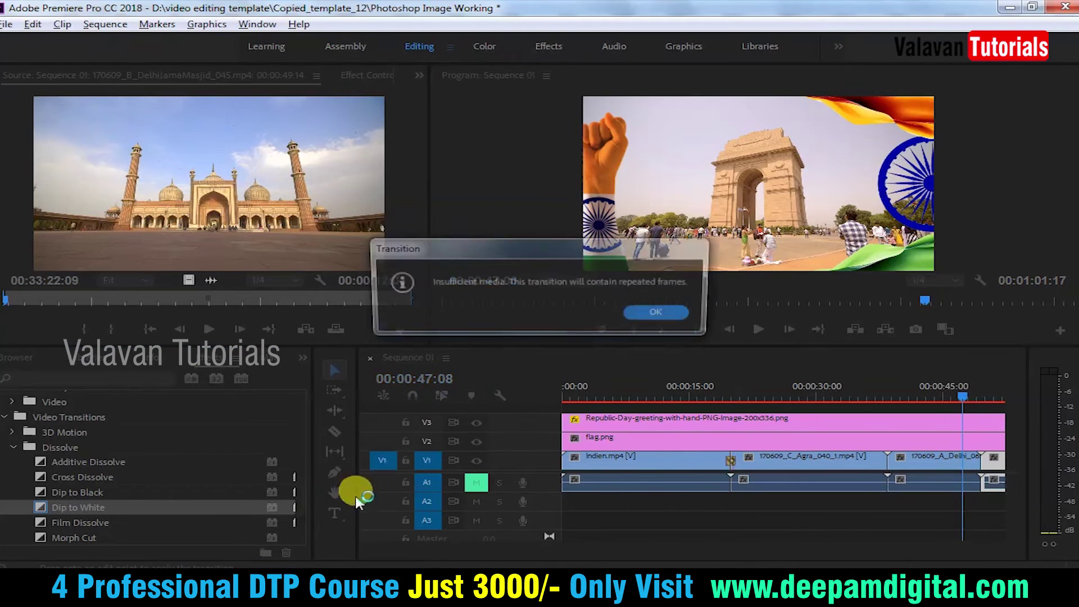
left_click(666, 313)
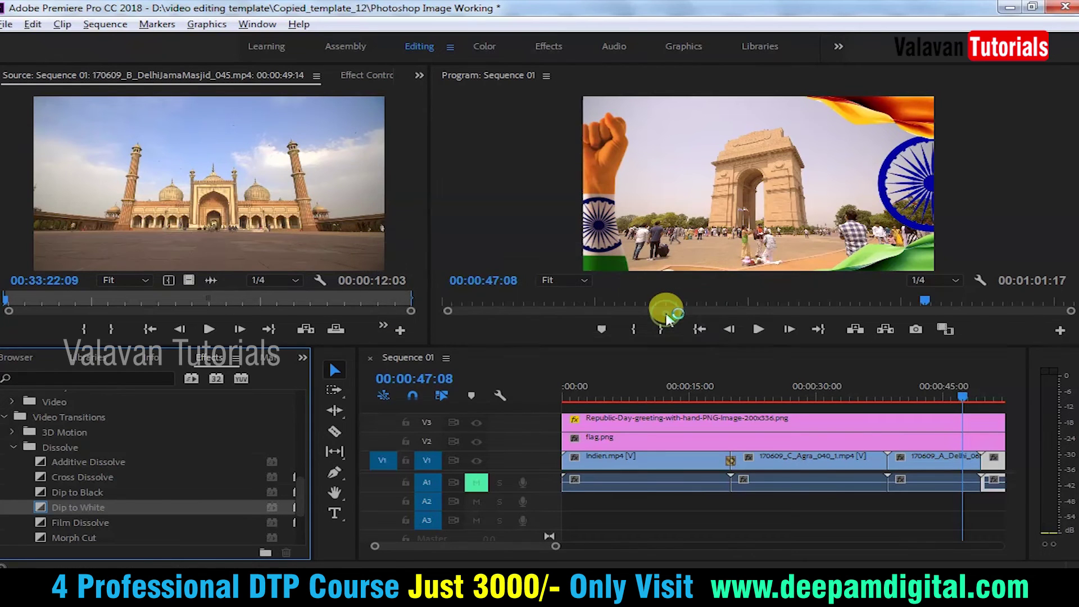
scroll(720, 471, "up", 3)
scroll(720, 471, "up", 3)
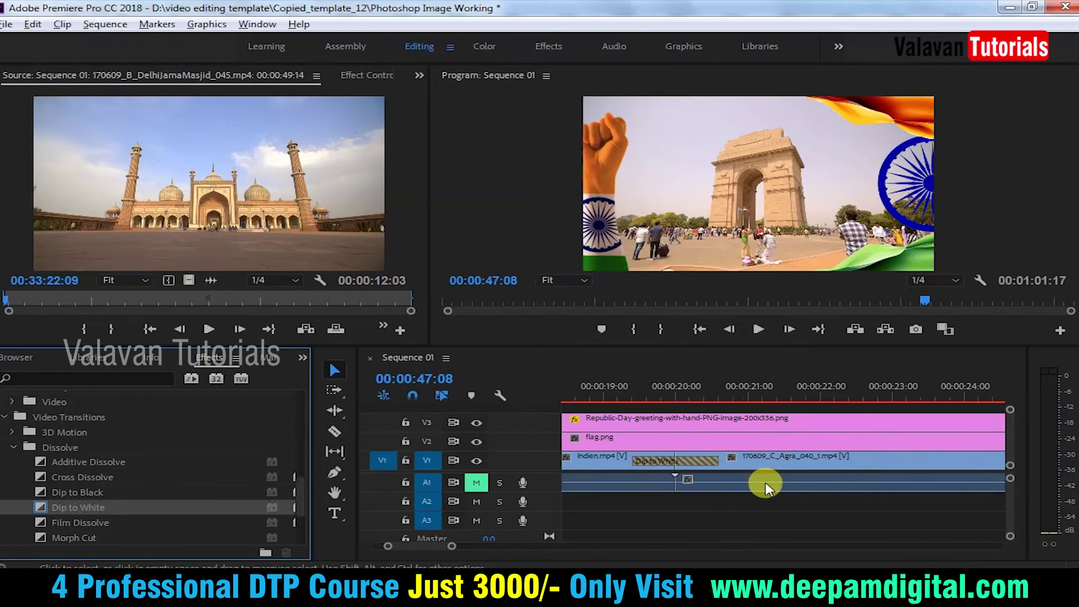
scroll(717, 472, "up", 3)
left_click_drag(711, 461, 625, 461)
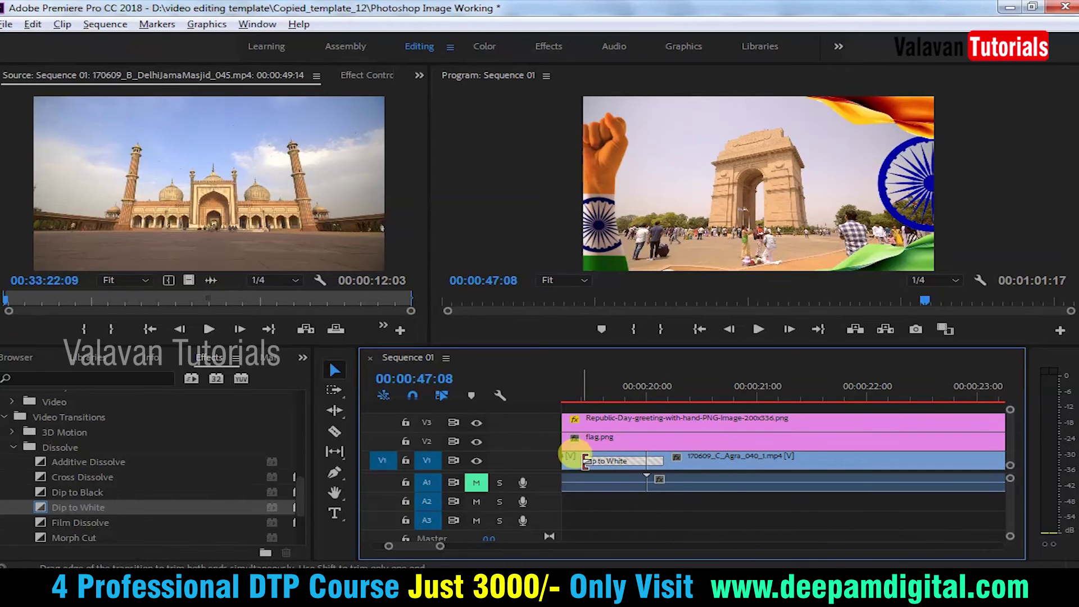
left_click(621, 396)
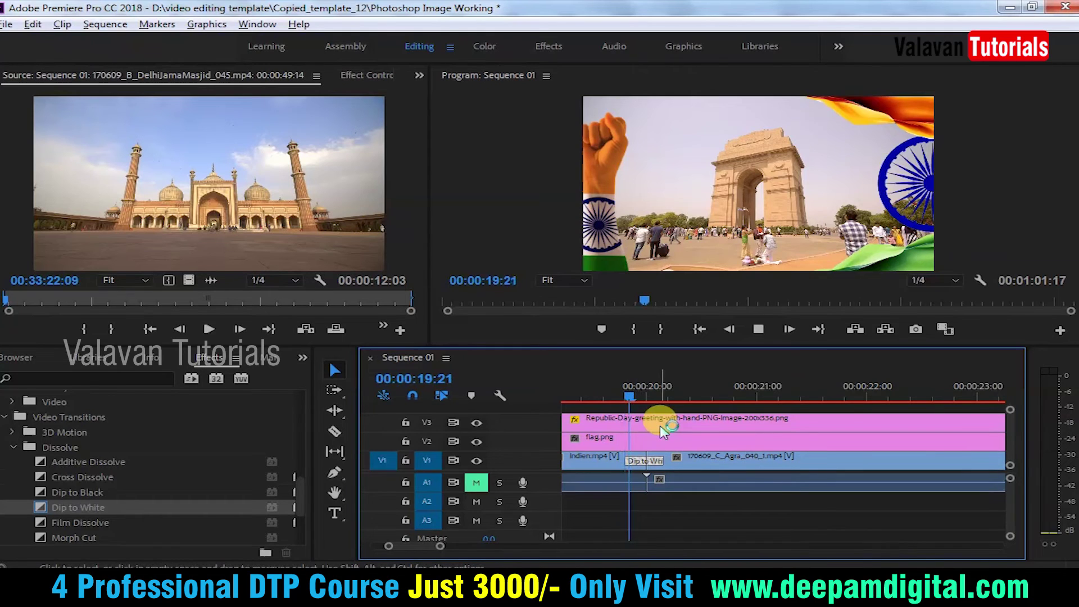
- Preview the new transition and zoom the timeline out to the whole sequence
key("minus")
key("minus")
key("minus")
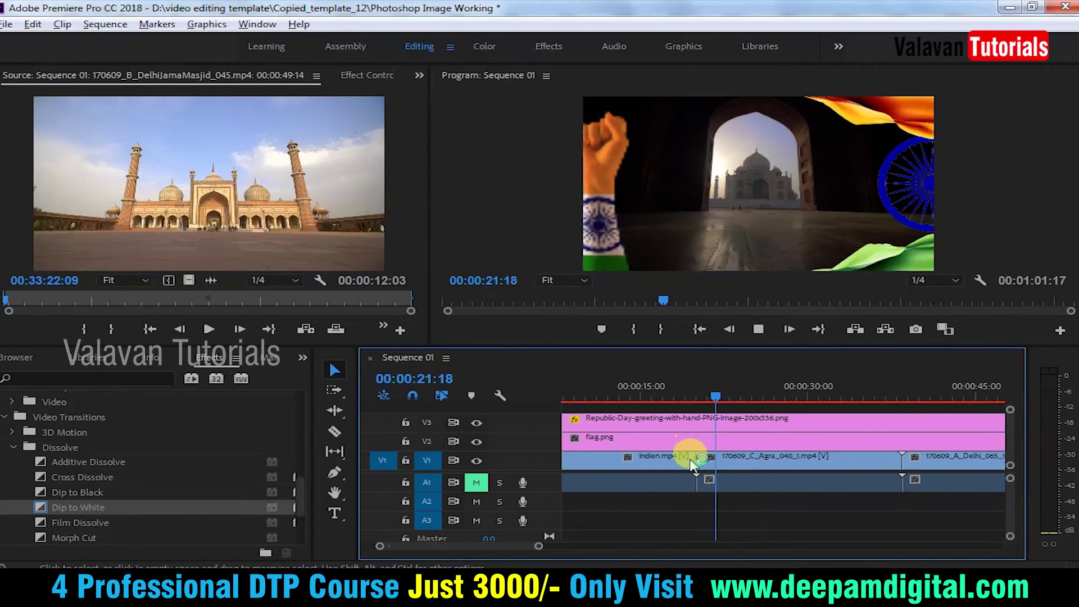
key("minus")
key("space")
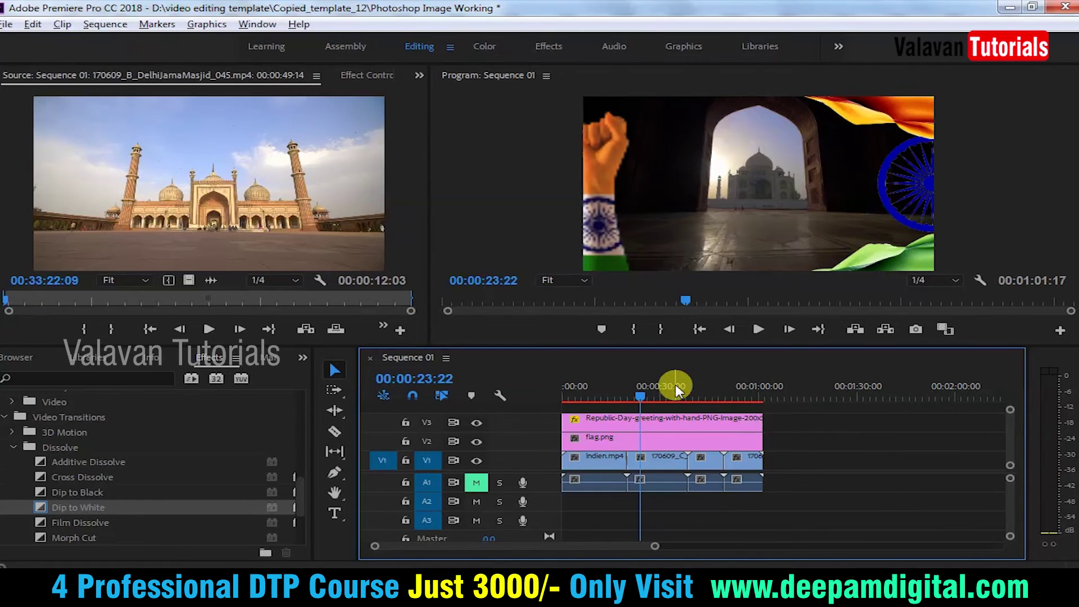
left_click(602, 241)
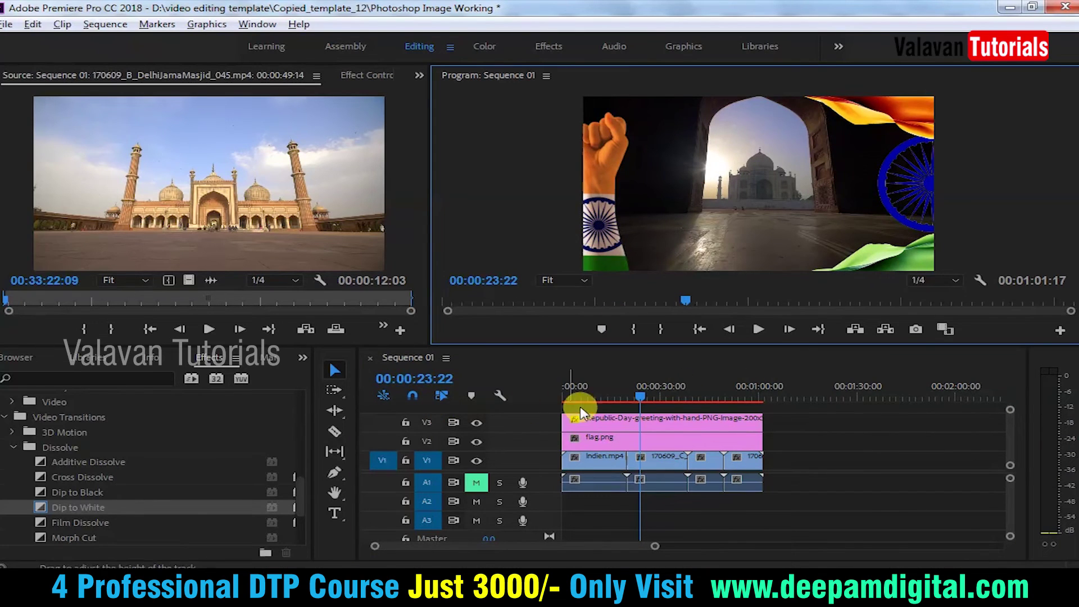
- Trim the Republic-Day greeting overlay's end and return the playhead to about 00:00:01:08
mouse_move(763, 419)
left_mouse_down()
mouse_move(596, 423)
mouse_move(597, 447)
left_mouse_up()
left_click(602, 440)
left_click_drag(646, 403, 567, 398)
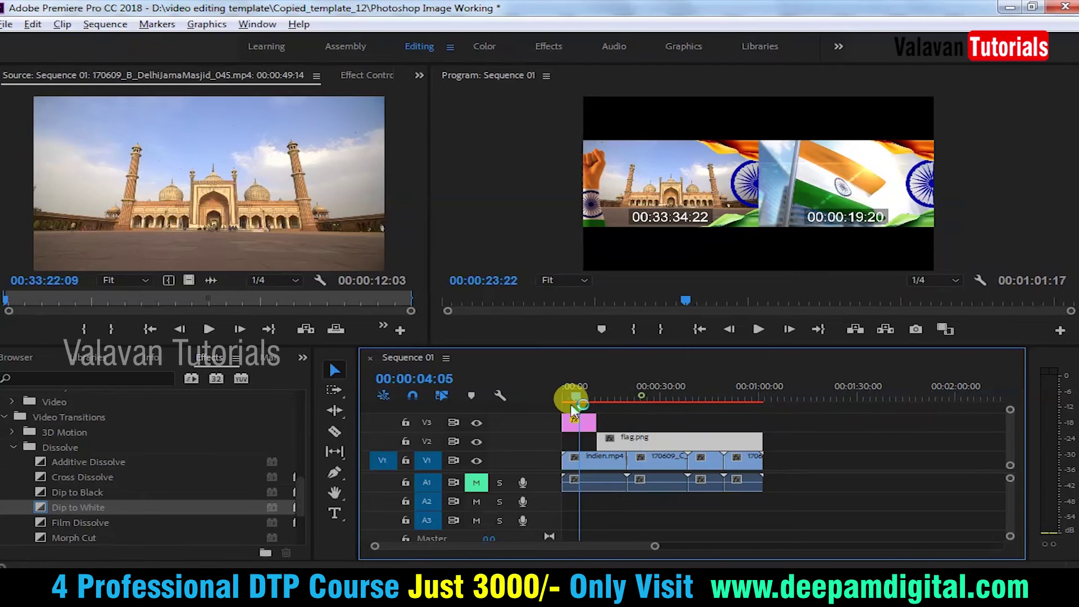
- Apply the 3D Motion Cube Spin transition to the end of the Republic-Day title clip
left_click(101, 378)
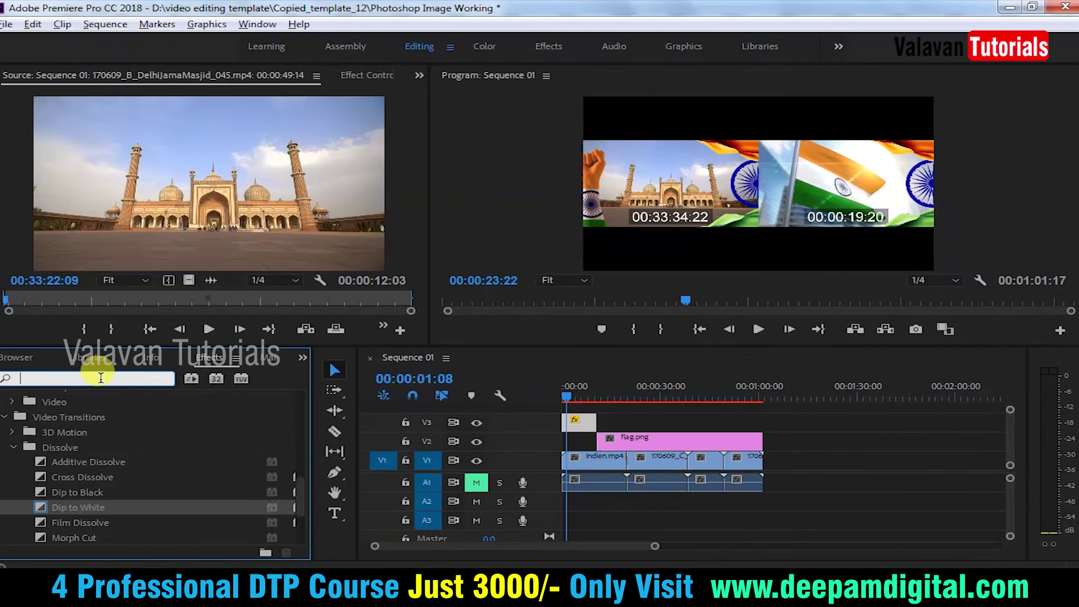
type("3d")
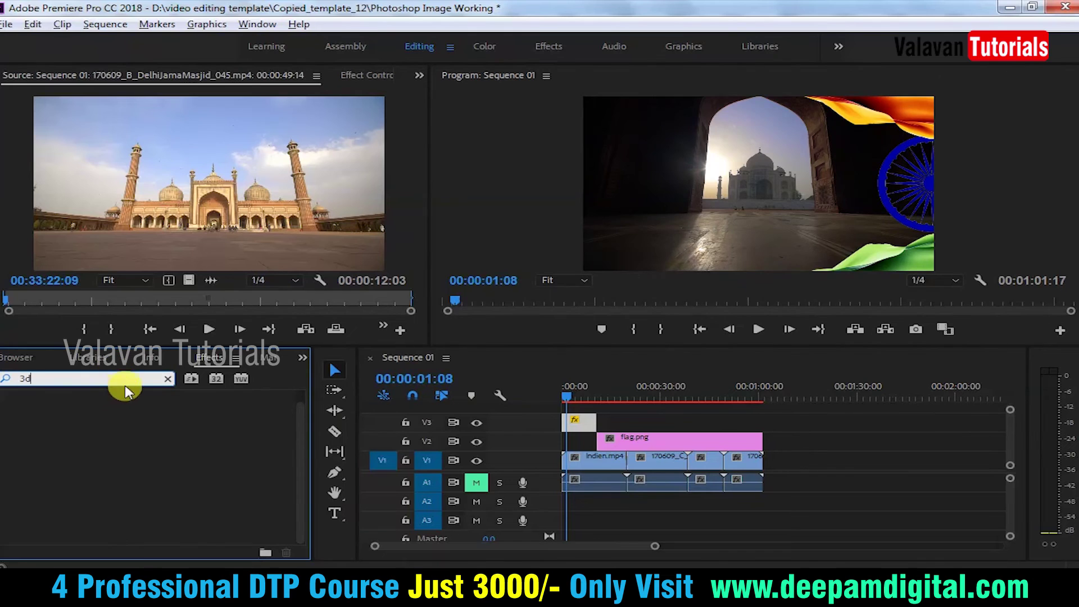
left_click(168, 379)
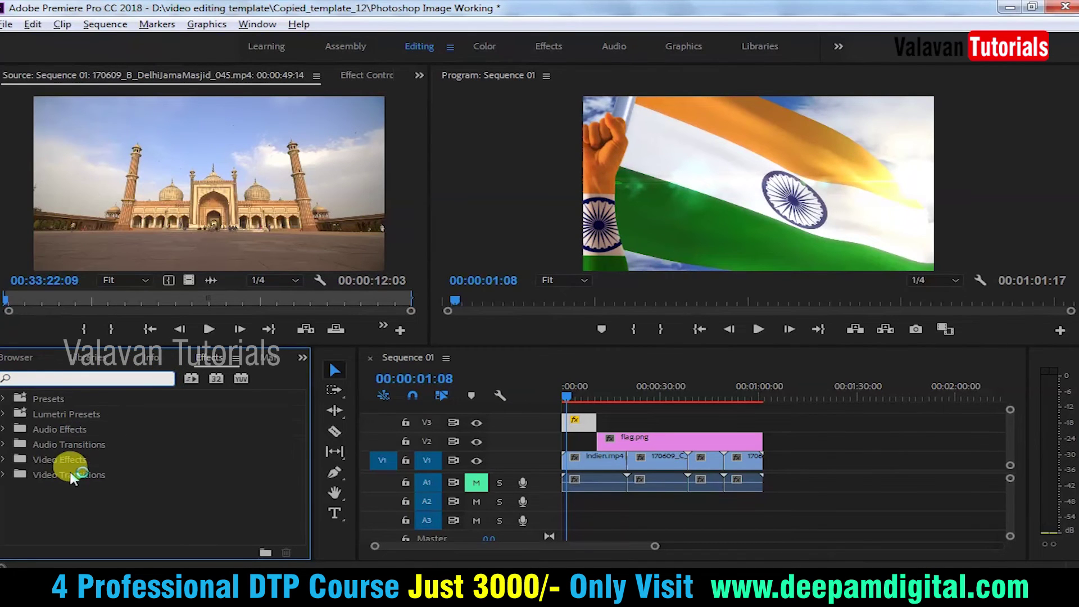
double_click(50, 474)
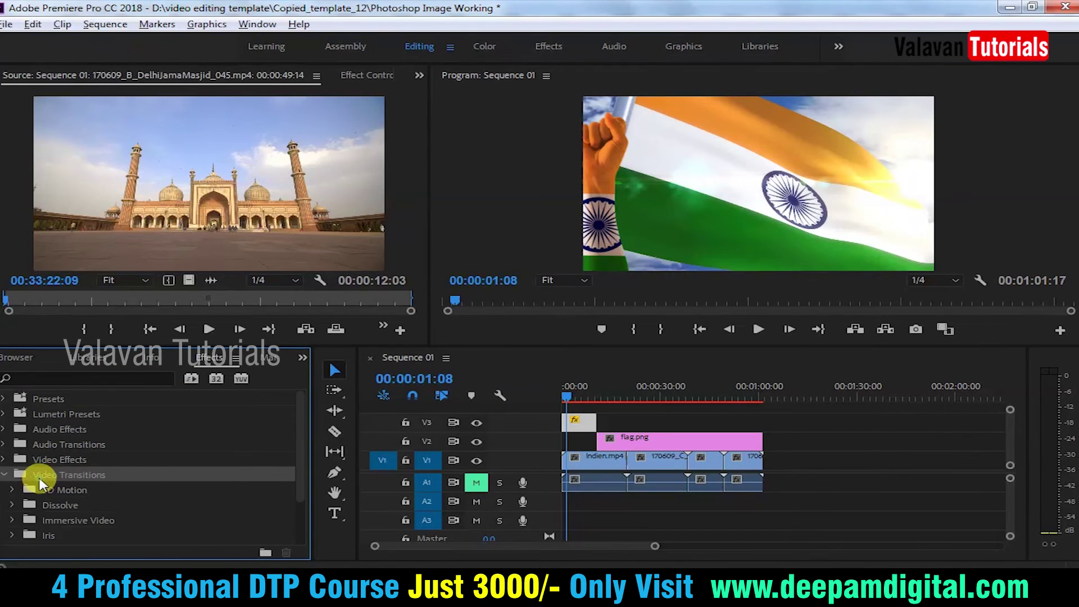
scroll(68, 482, "down", 1)
double_click(82, 463)
mouse_move(73, 474)
left_mouse_down()
mouse_move(579, 440)
mouse_move(596, 425)
left_mouse_up()
left_click(576, 398)
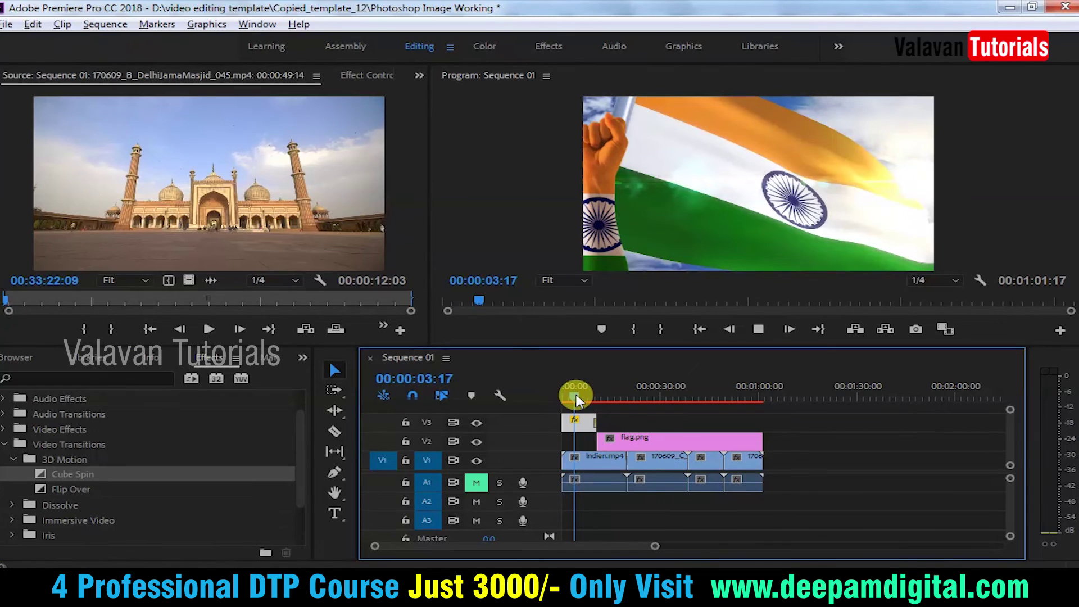
- Apply Flip Over to the start of flag.png and scrub back to 00:00:08:20 to review
left_click(621, 453)
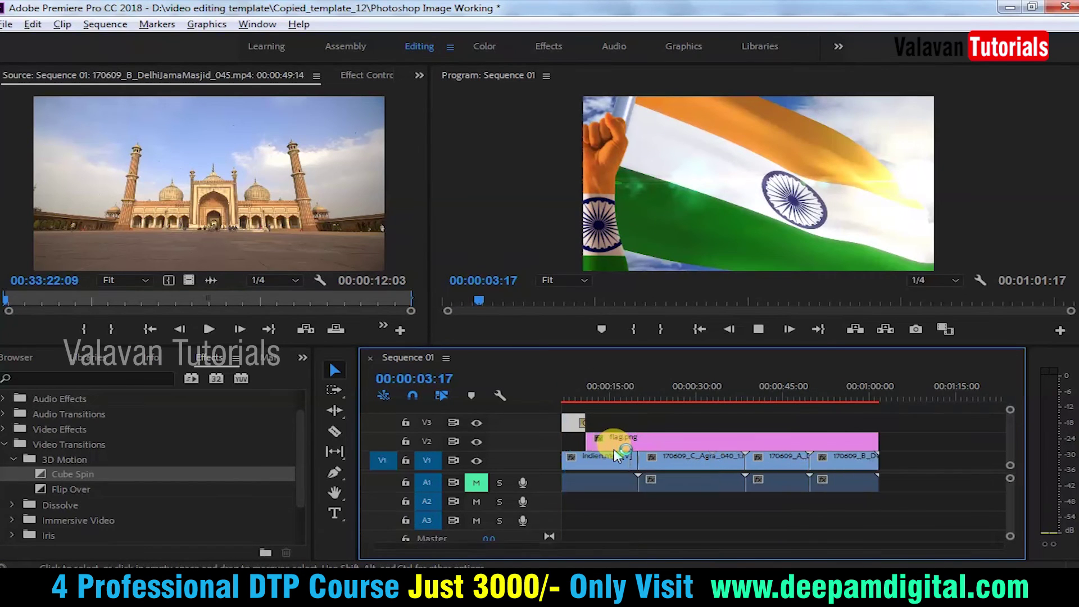
key("equal")
key("equal")
left_click_drag(105, 489, 670, 444)
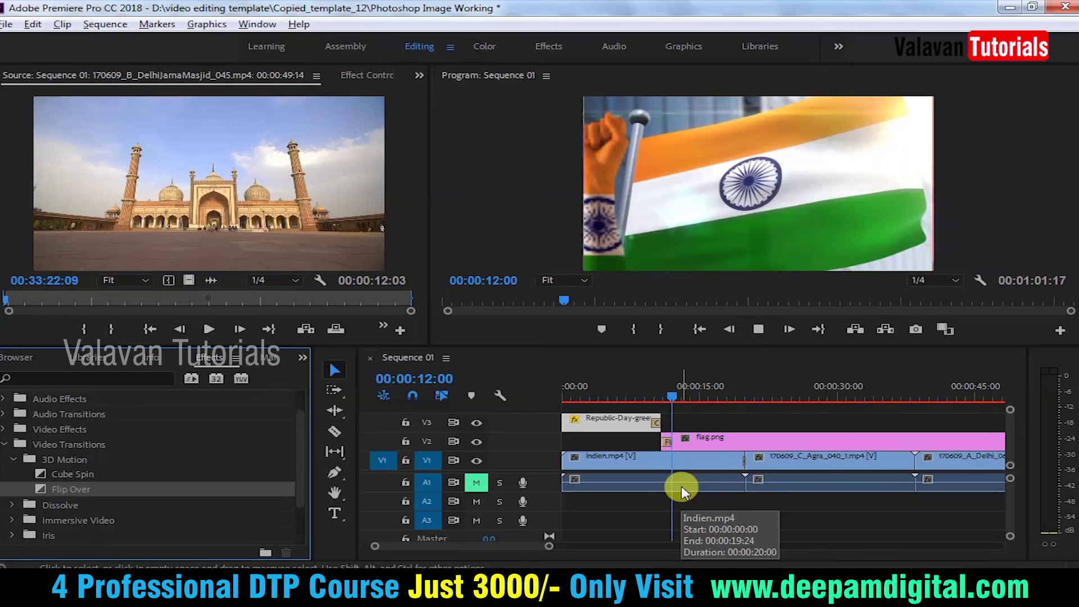
key("space")
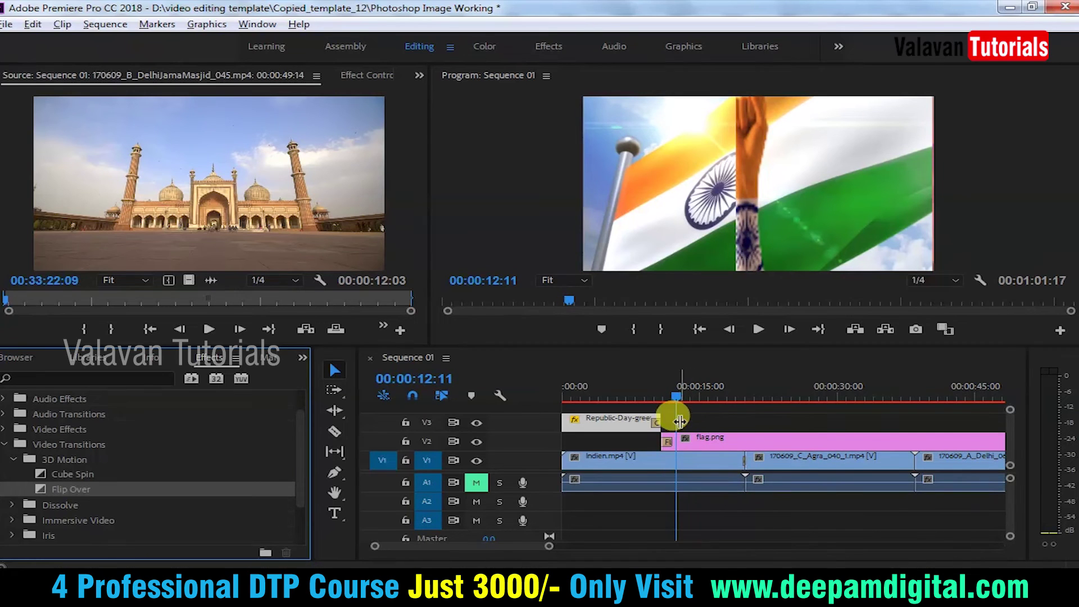
left_click_drag(680, 397, 643, 397)
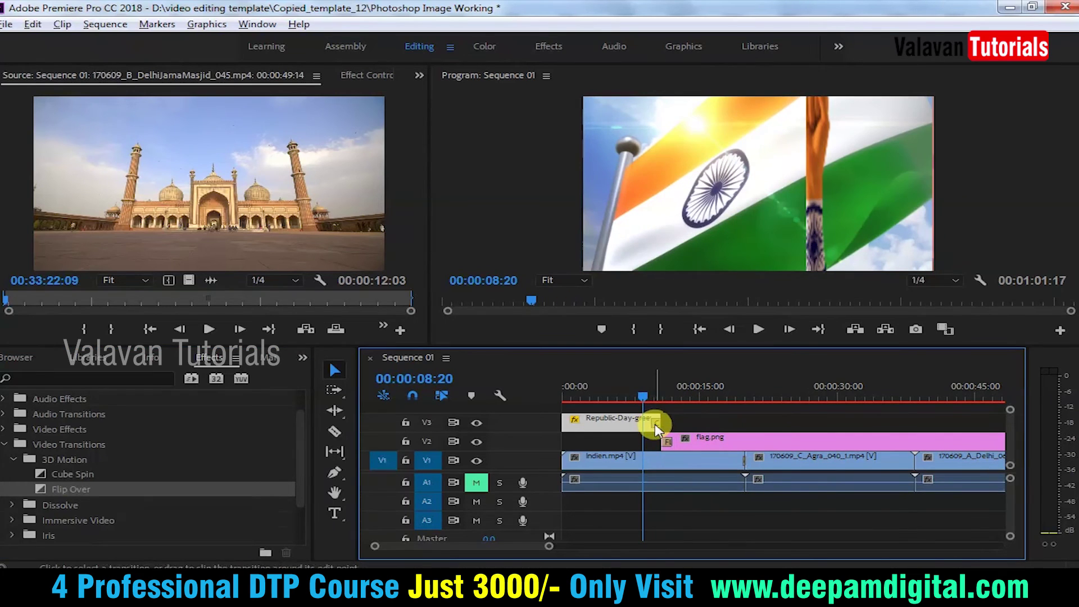
left_click(75, 520)
- Apply the Page Peel transition to the end of the Republic-Day title clip
scroll(90, 513, "down", 2)
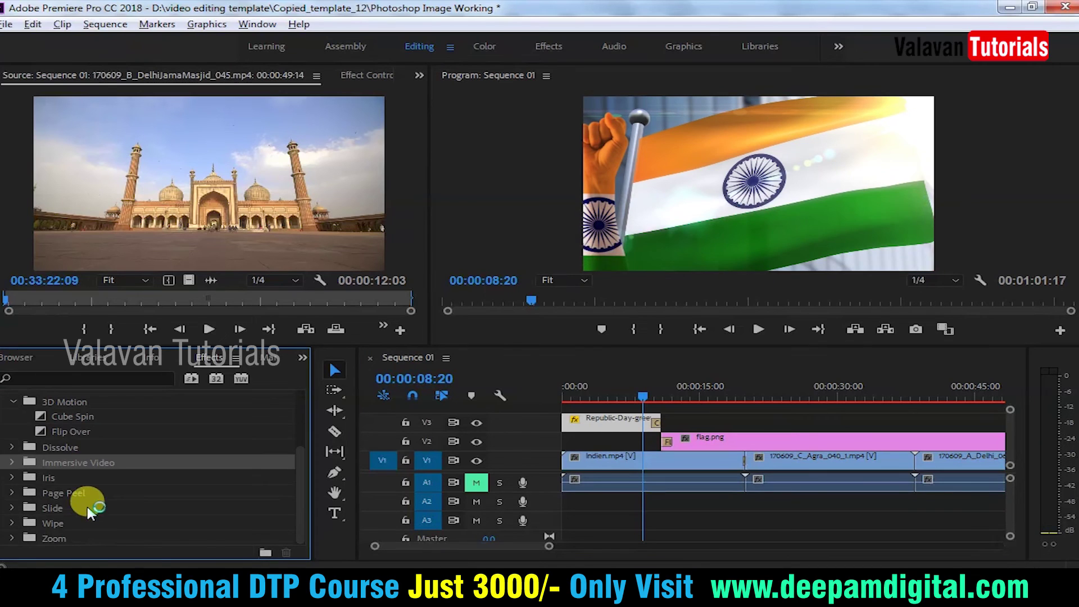
double_click(67, 495)
left_click_drag(89, 516, 653, 429)
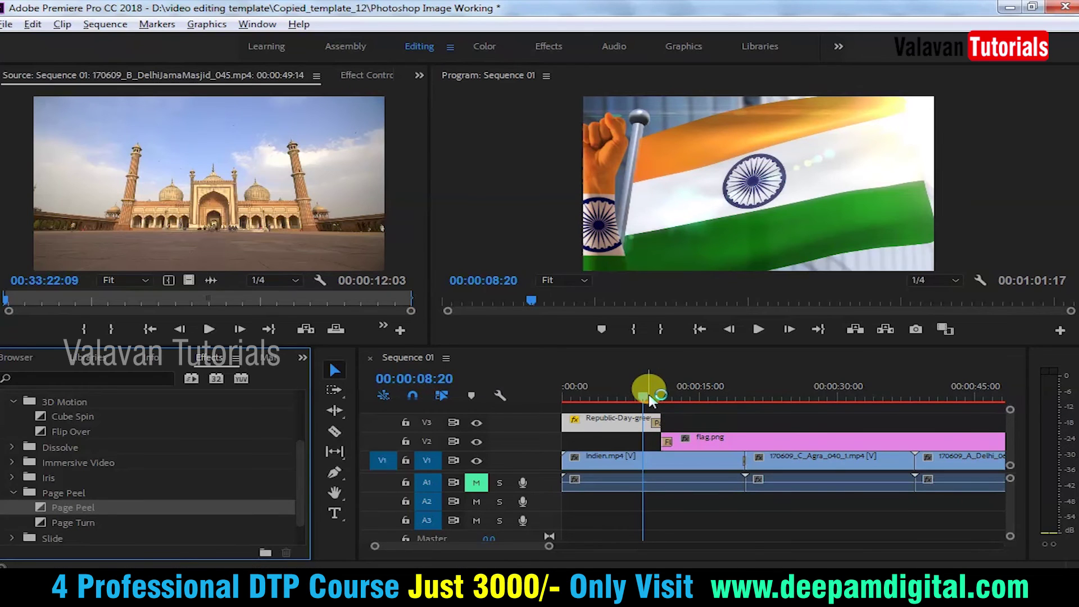
- Delete the transition at flag.png's start and play back the sequence
left_click(668, 441)
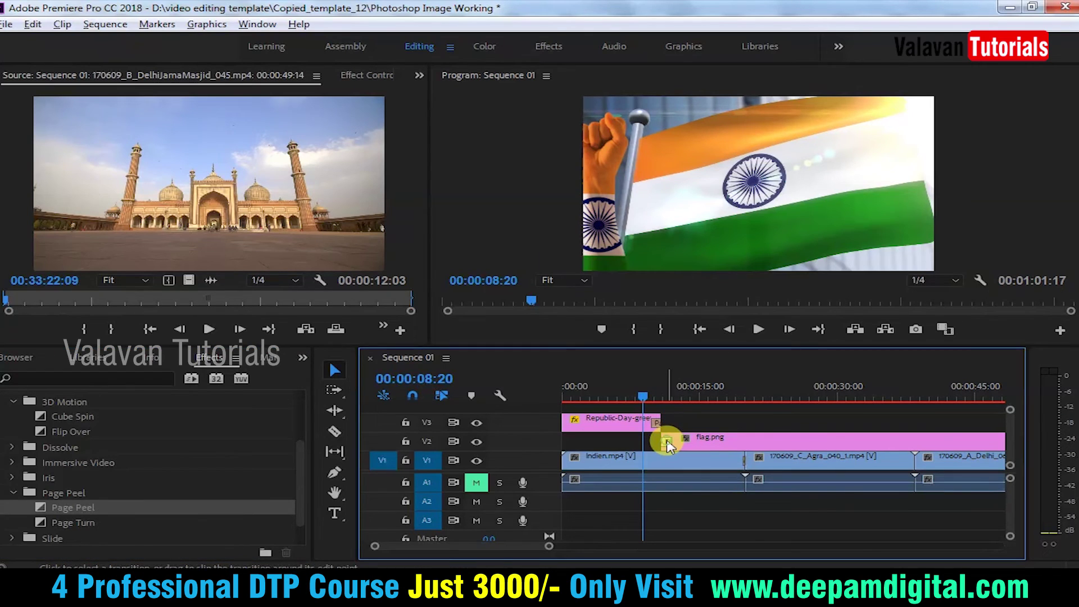
key("Delete")
left_click(762, 331)
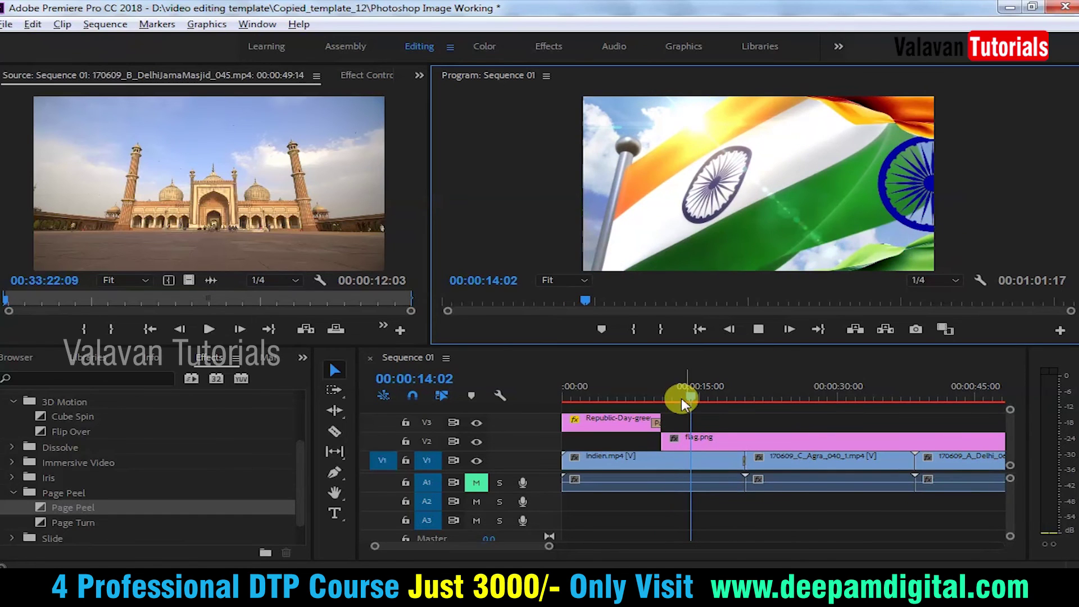
- Extend flag.png's start leftward over the title clip's end, then review playback from 00:00:05:06
left_click_drag(662, 440, 641, 440)
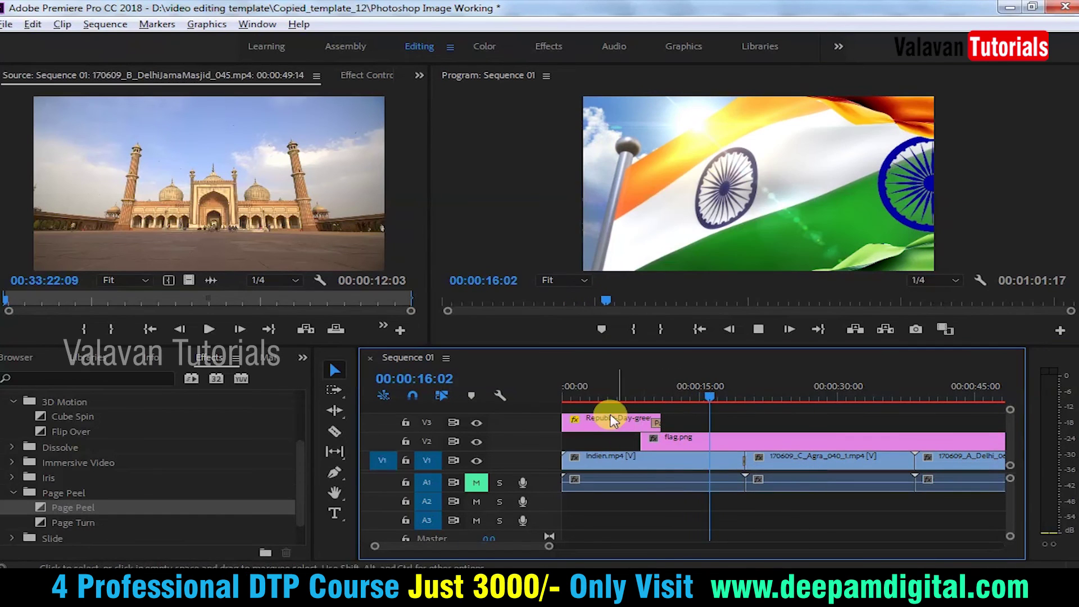
left_click(611, 389)
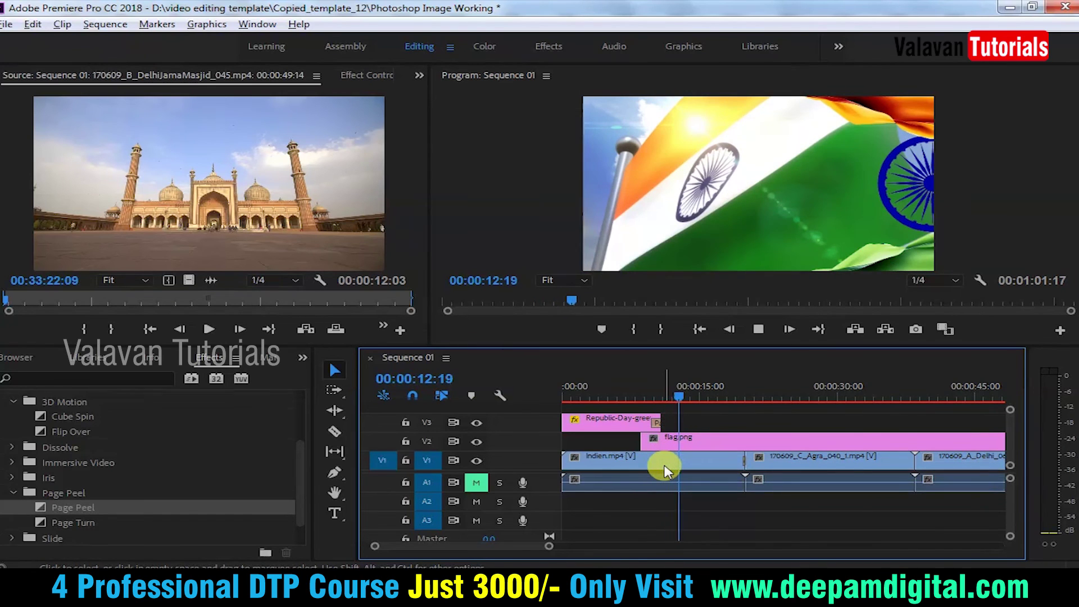
left_click(665, 471)
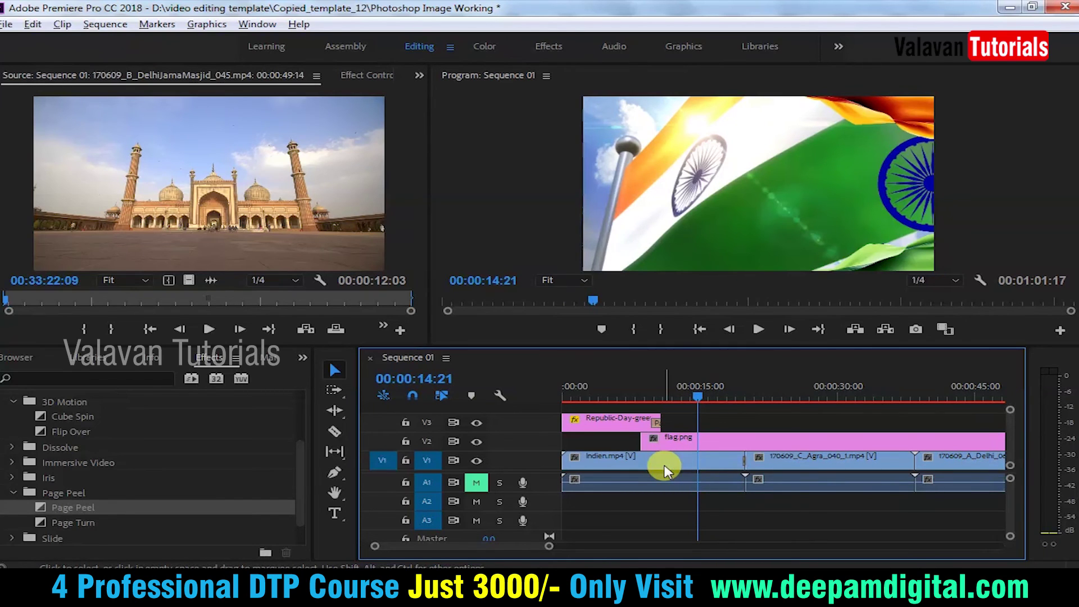
left_click(666, 471)
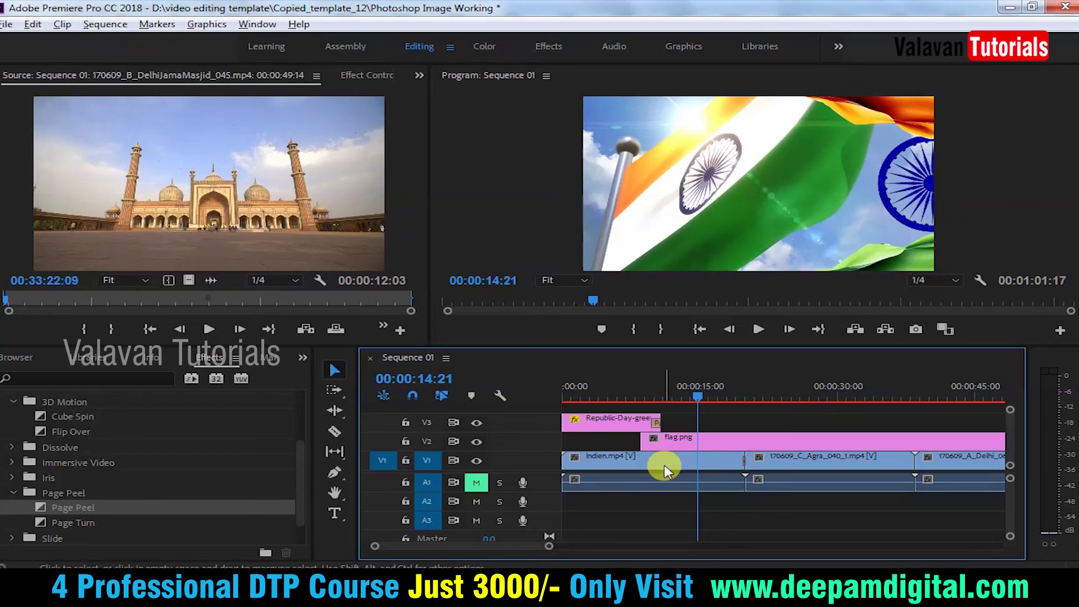
left_click(666, 471)
left_click(666, 471)
left_click(666, 471)
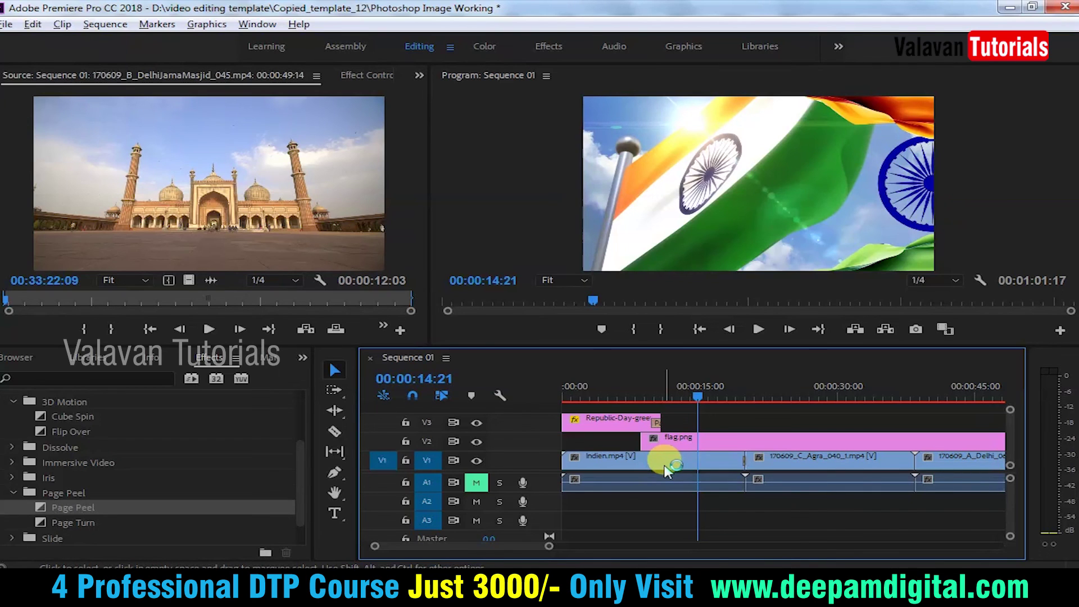